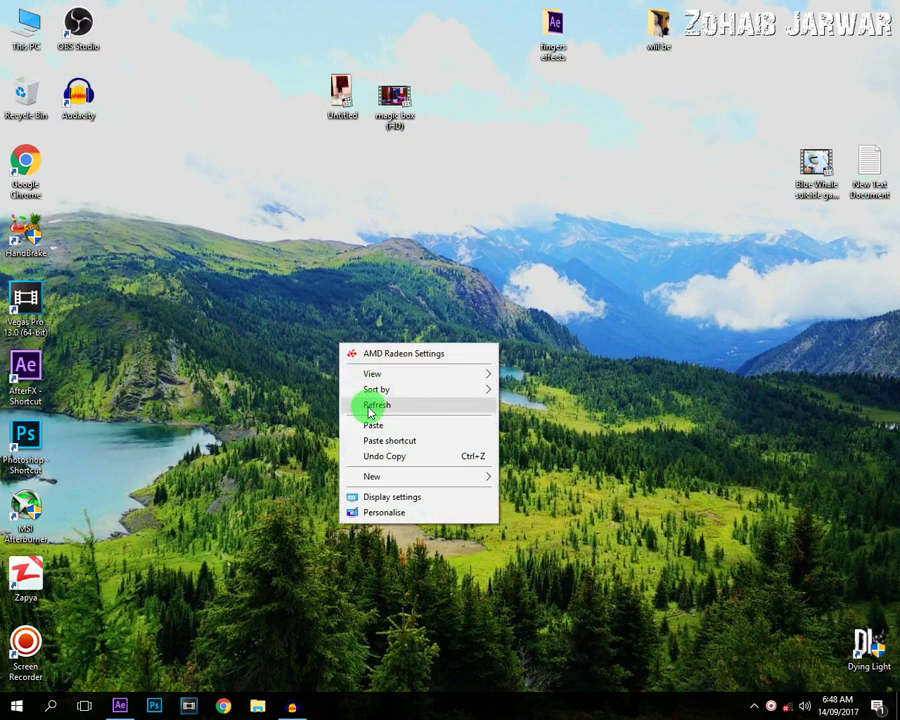
Play the finished magic box (HD) video and skip ahead to about 00:18
{"action": "left_click", "coordinate": [336, 408]}
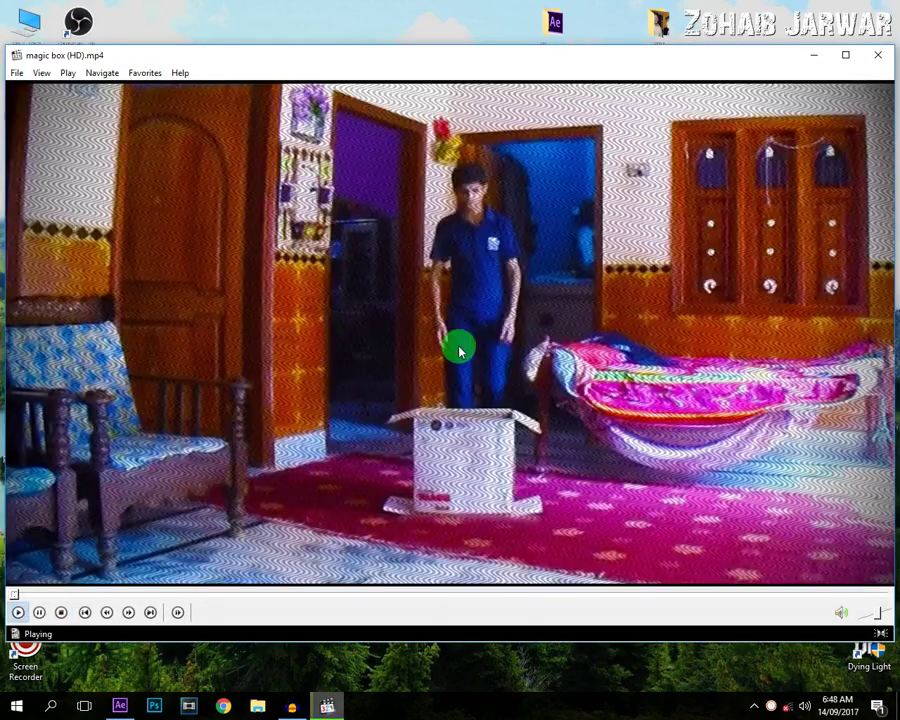
{"action": "double_click", "coordinate": [456, 344]}
{"action": "mouse_move", "coordinate": [450, 692]}
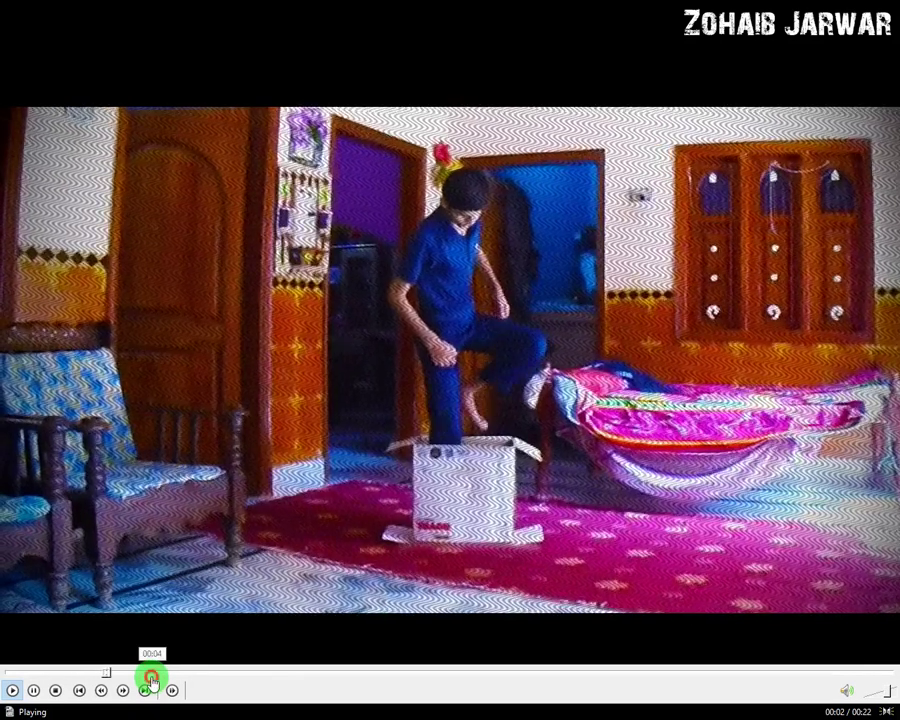
{"action": "left_click", "coordinate": [152, 674]}
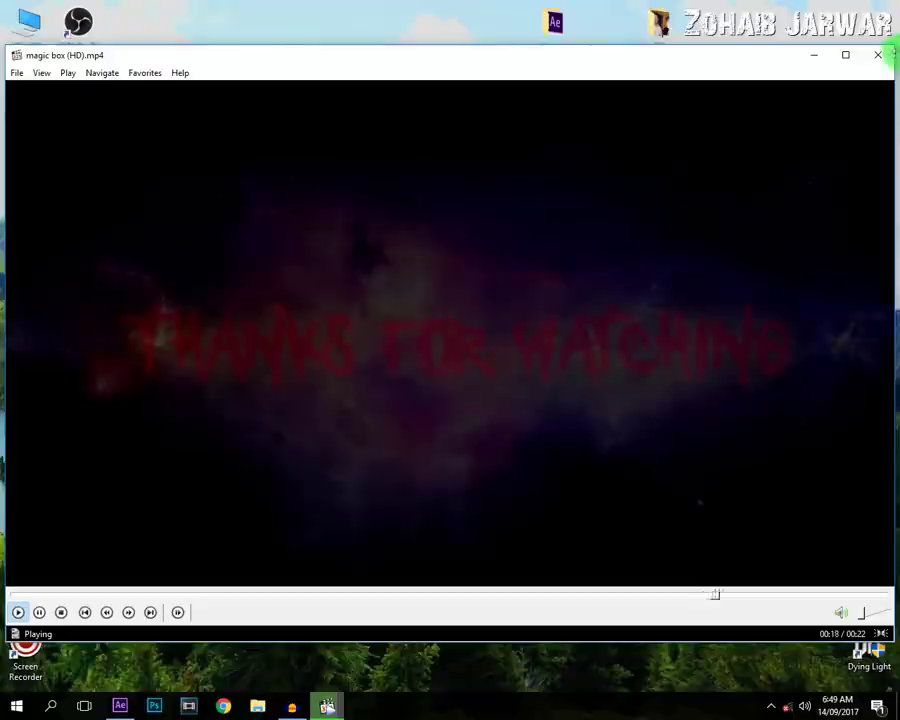
Close the magic box video, watch the 01:17 Untitled.mp4 footage, then close the player
{"action": "left_click", "coordinate": [876, 55]}
{"action": "left_click", "coordinate": [396, 245]}
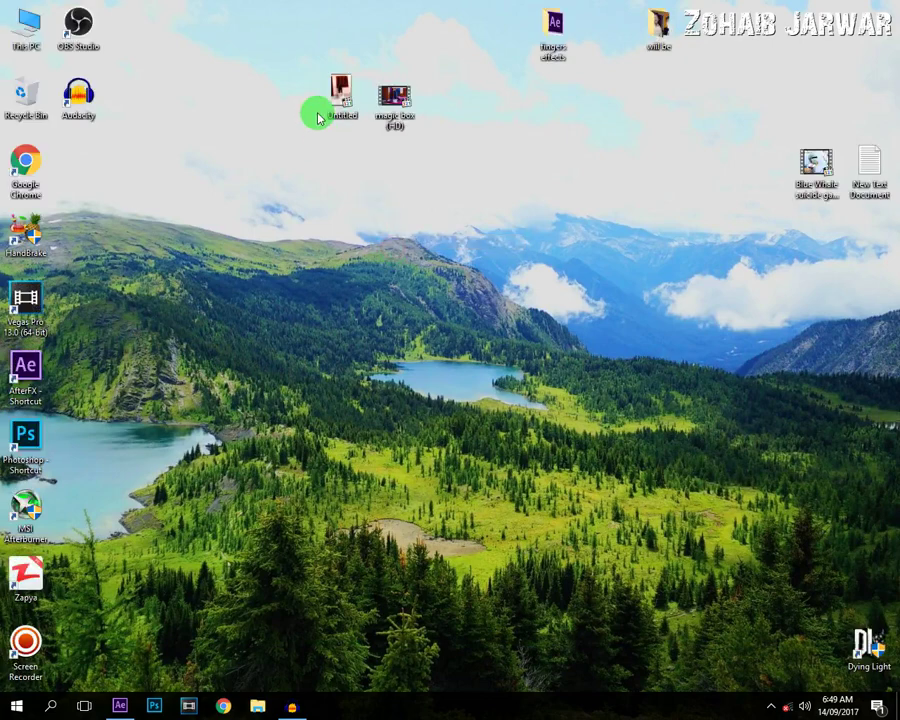
{"action": "double_click", "coordinate": [329, 104]}
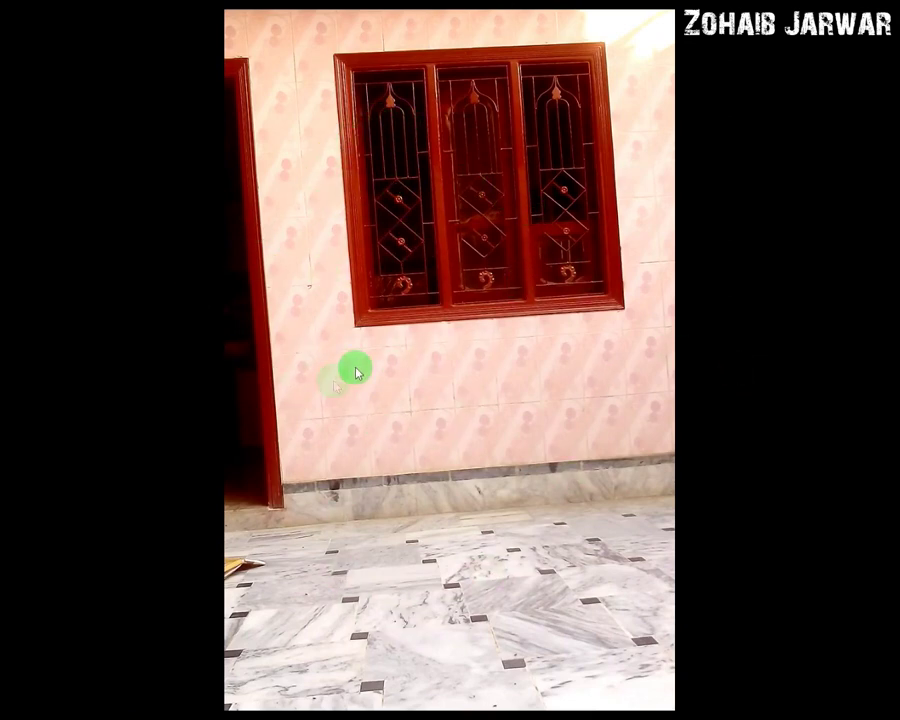
{"action": "mouse_move", "coordinate": [673, 712]}
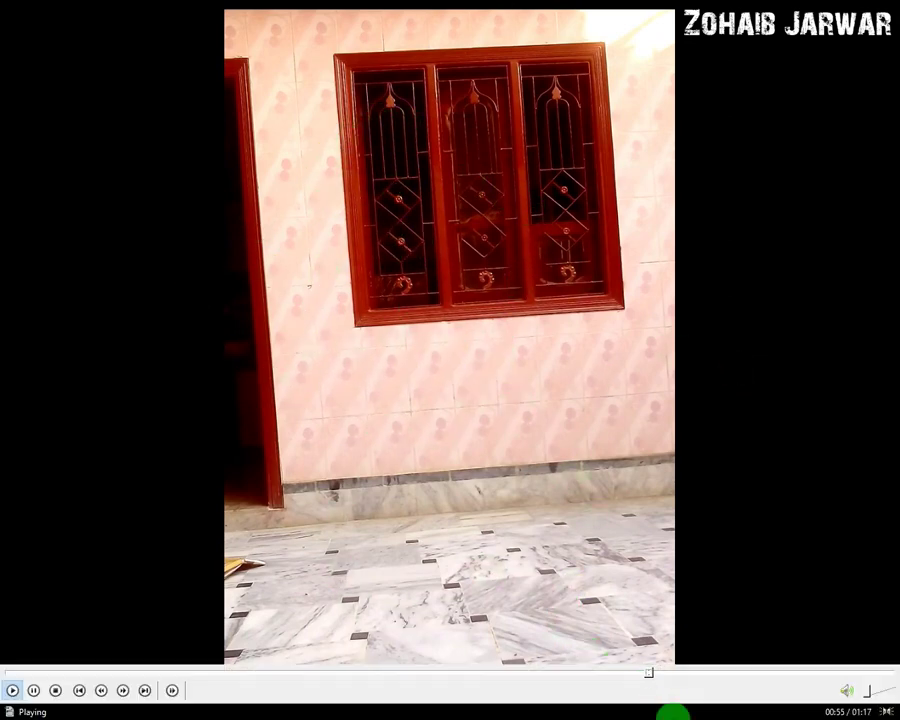
{"action": "double_click", "coordinate": [421, 282]}
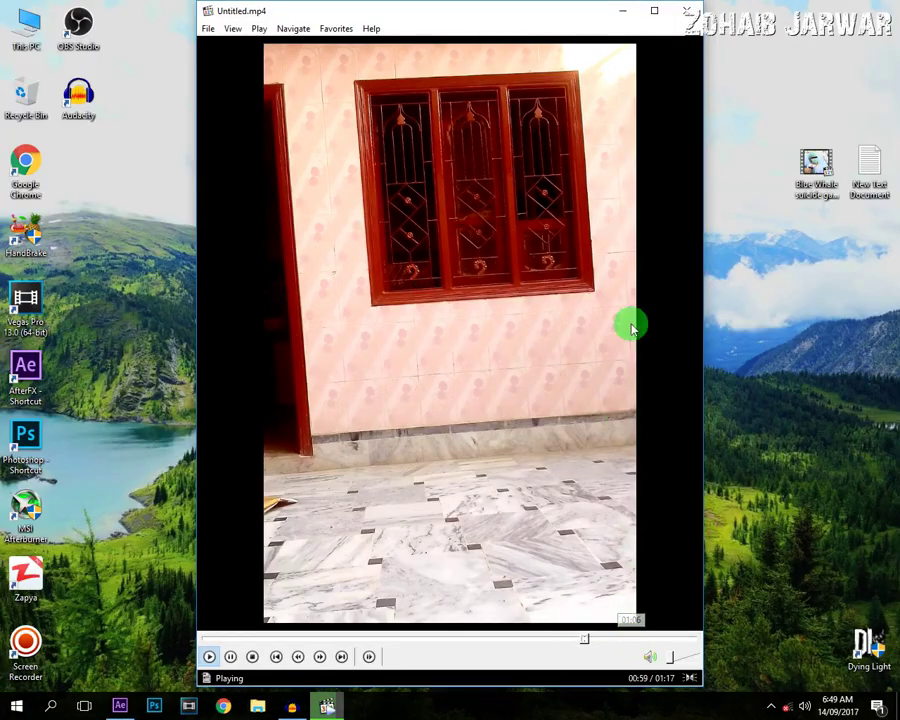
{"action": "left_click", "coordinate": [686, 11]}
Refresh the desktop and bring After Effects forward by minimizing Audacity
{"action": "right_click", "coordinate": [302, 125]}
{"action": "left_click", "coordinate": [325, 180]}
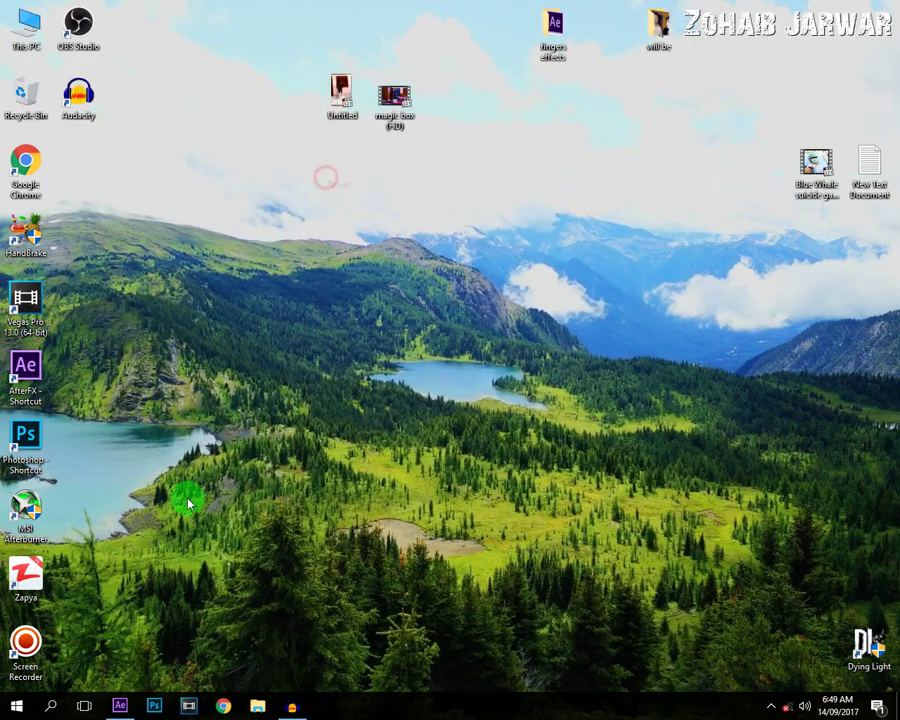
{"action": "left_click", "coordinate": [118, 706]}
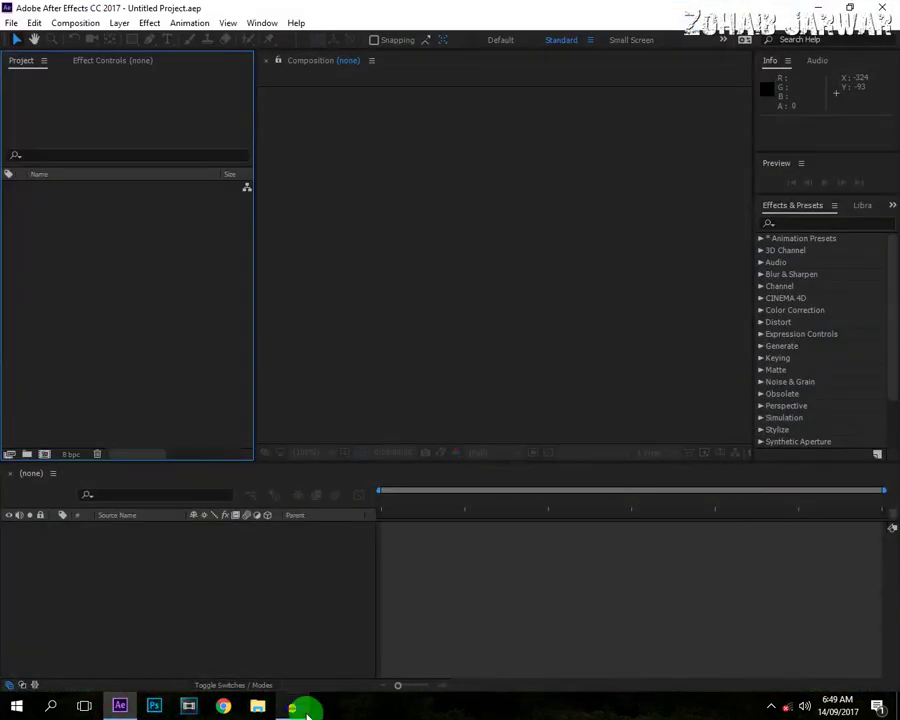
{"action": "left_click", "coordinate": [292, 706]}
{"action": "left_click", "coordinate": [820, 7]}
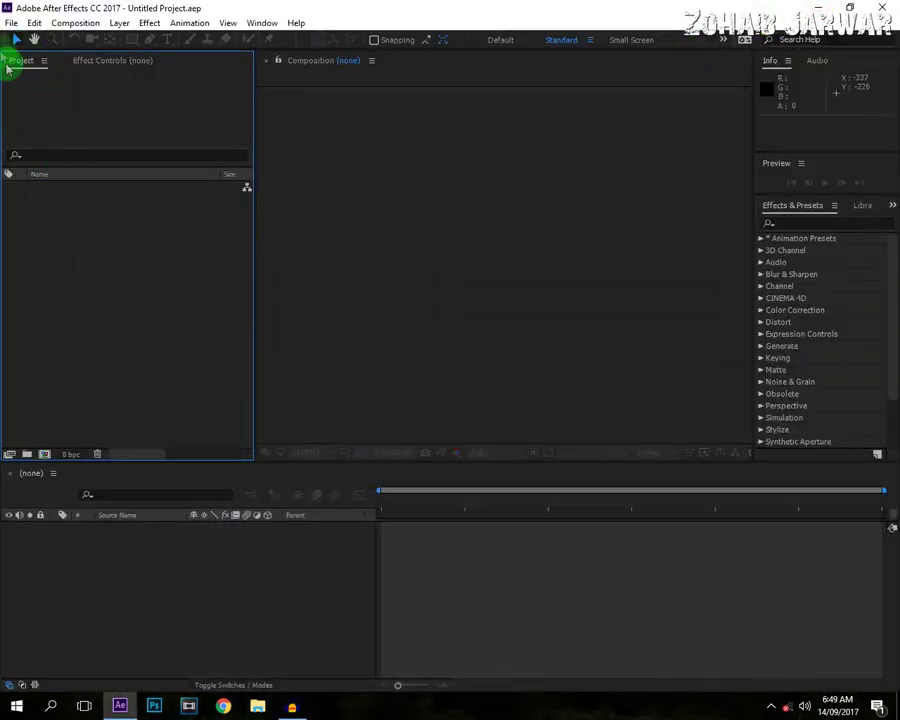
Import Untitled.mp4 from the Desktop via File > Import > File
{"action": "left_click", "coordinate": [10, 22]}
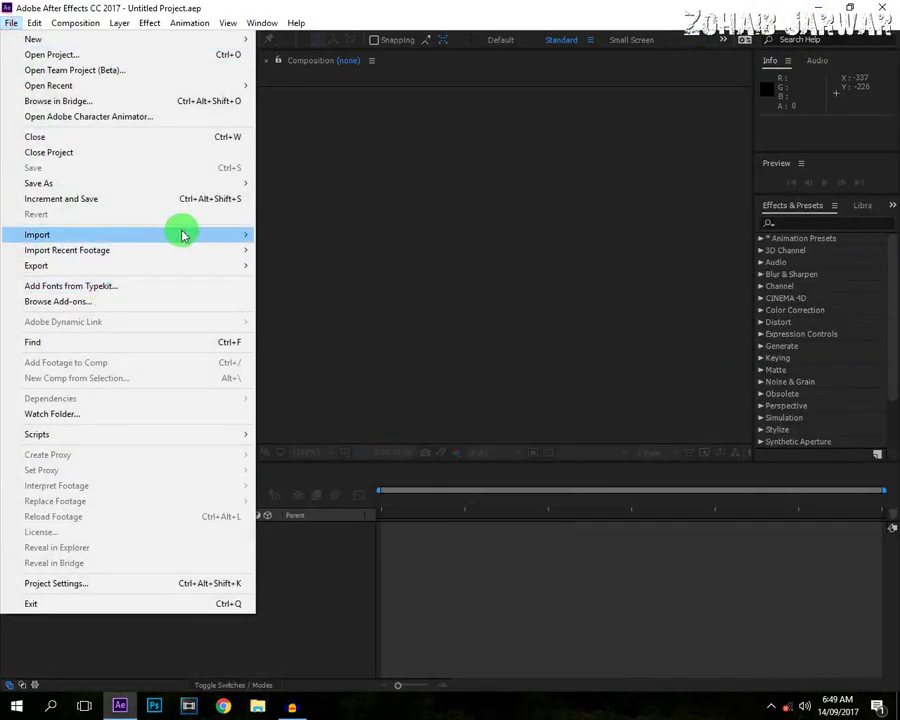
{"action": "mouse_move", "coordinate": [183, 233]}
{"action": "left_click", "coordinate": [275, 235]}
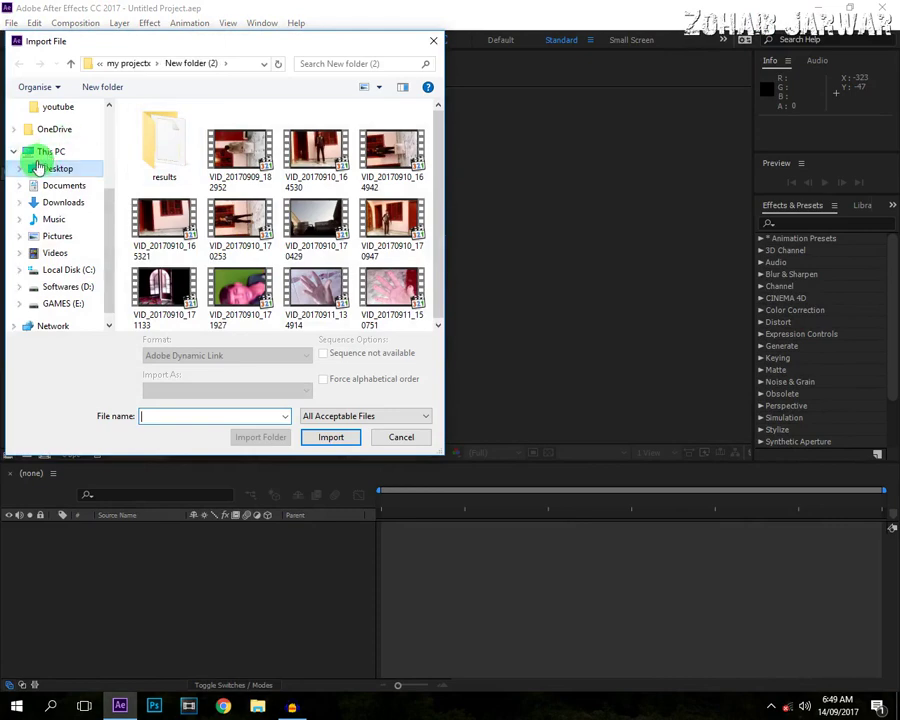
{"action": "left_click", "coordinate": [38, 168]}
{"action": "left_click", "coordinate": [168, 258]}
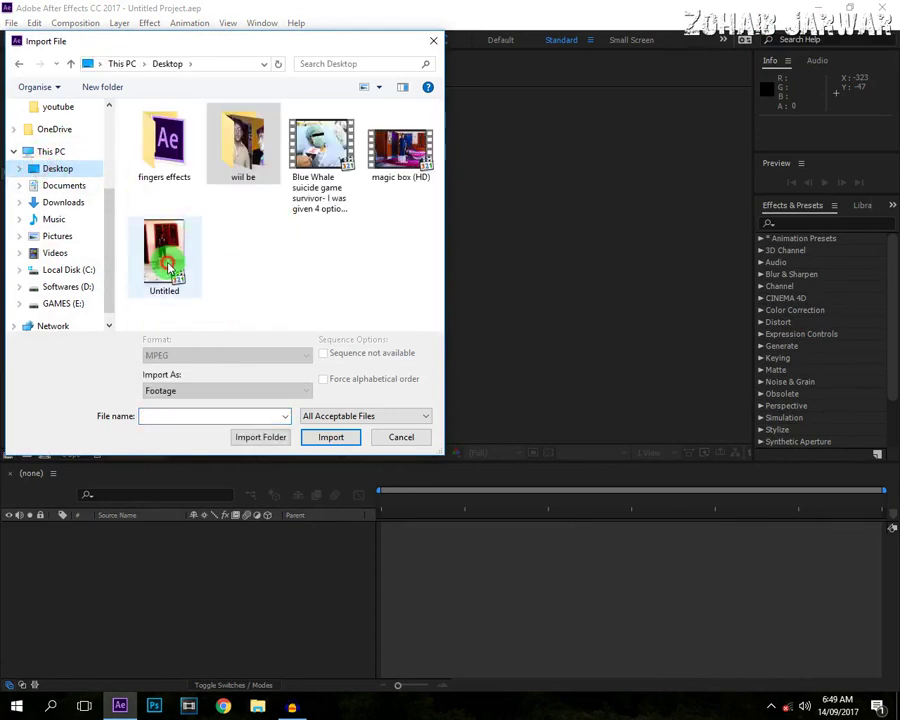
{"action": "left_click", "coordinate": [329, 436]}
Build a comp from Untitled.mp4, trim its in-point near 0:00:23:14 and shift it to zero
{"action": "left_click_drag", "start_coordinate": [50, 189], "coordinate": [44, 459]}
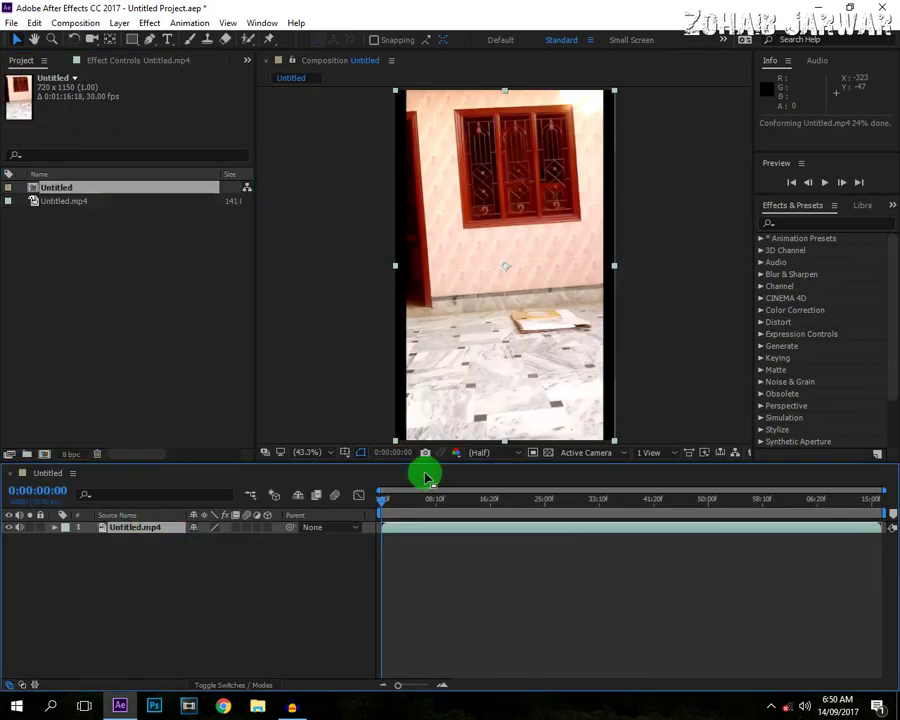
{"action": "left_click_drag", "start_coordinate": [389, 505], "coordinate": [534, 500]}
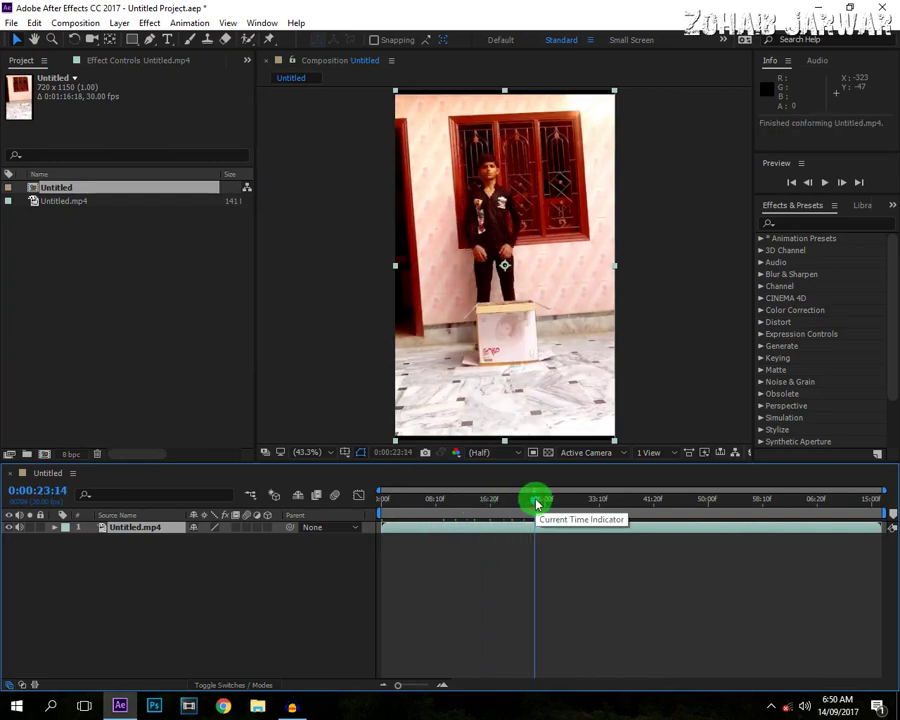
{"action": "key", "text": "alt+bracketleft"}
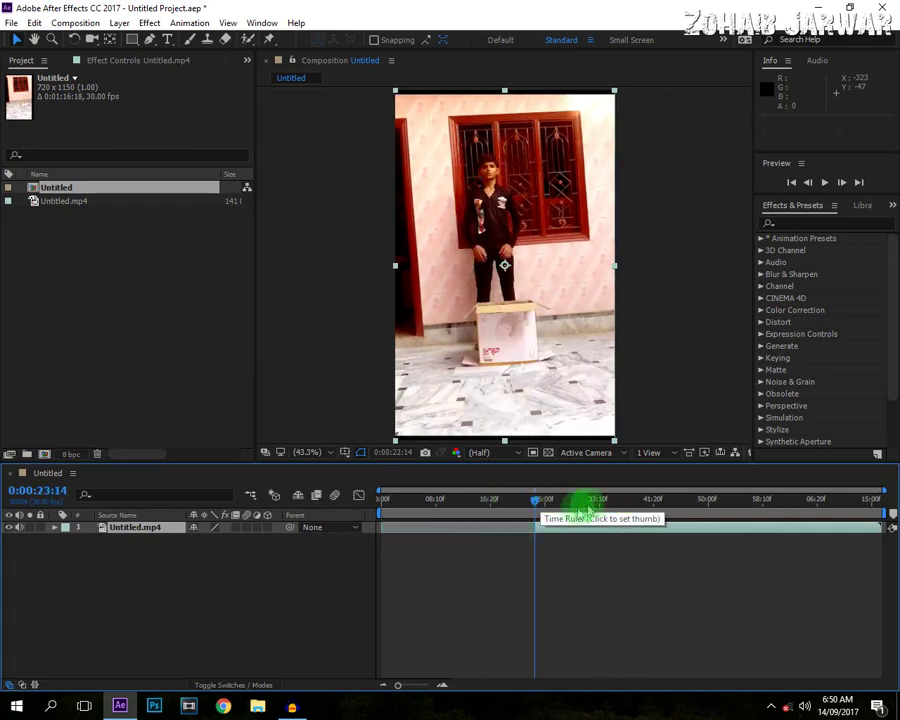
{"action": "key", "text": "alt+Home"}
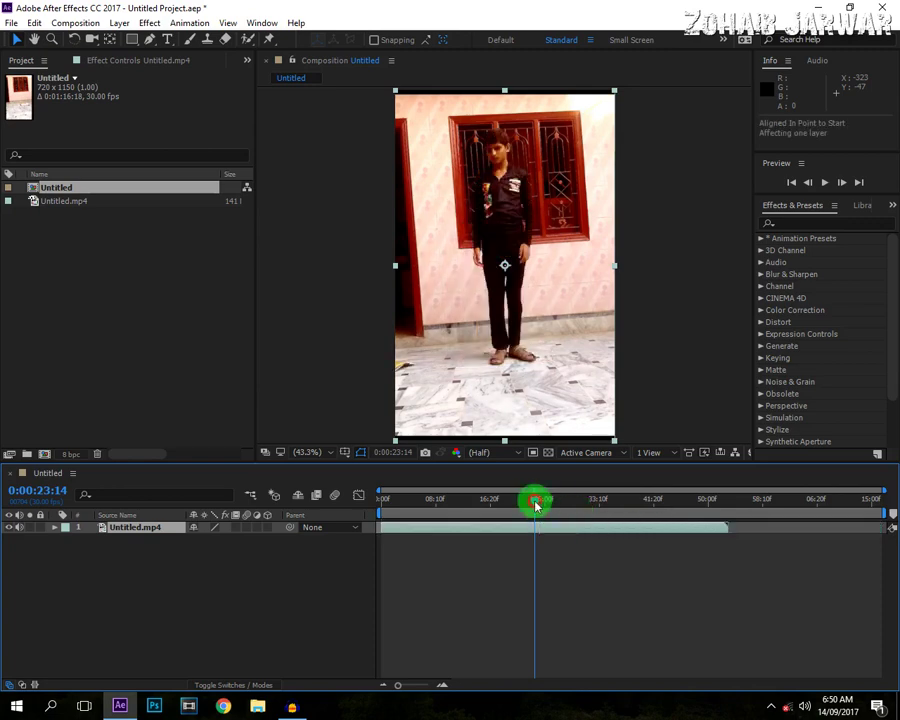
{"action": "left_click_drag", "start_coordinate": [532, 500], "coordinate": [710, 518]}
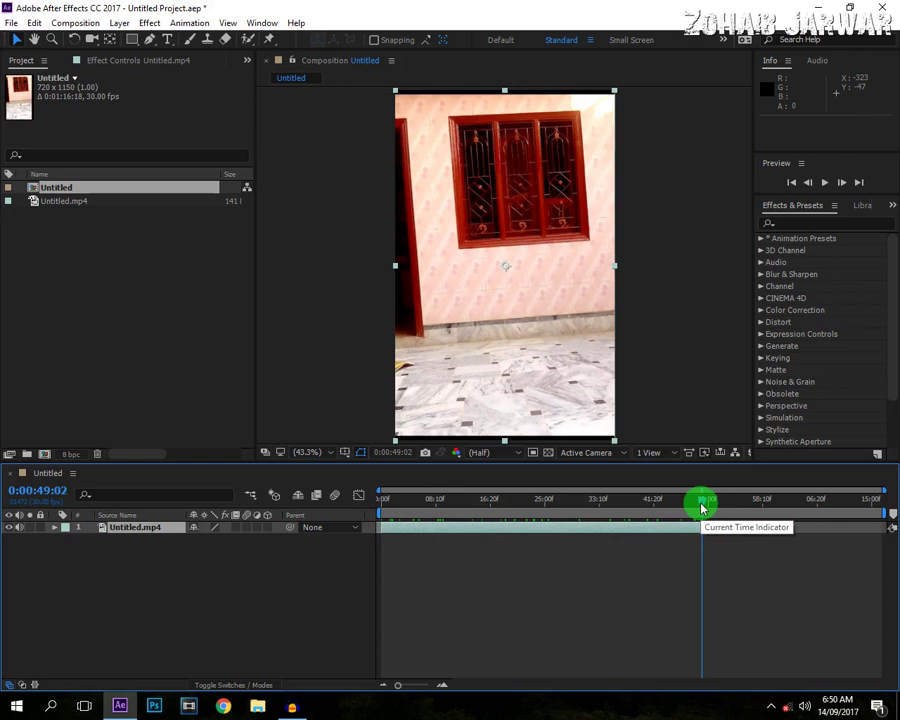
{"action": "left_click_drag", "start_coordinate": [702, 507], "coordinate": [563, 497]}
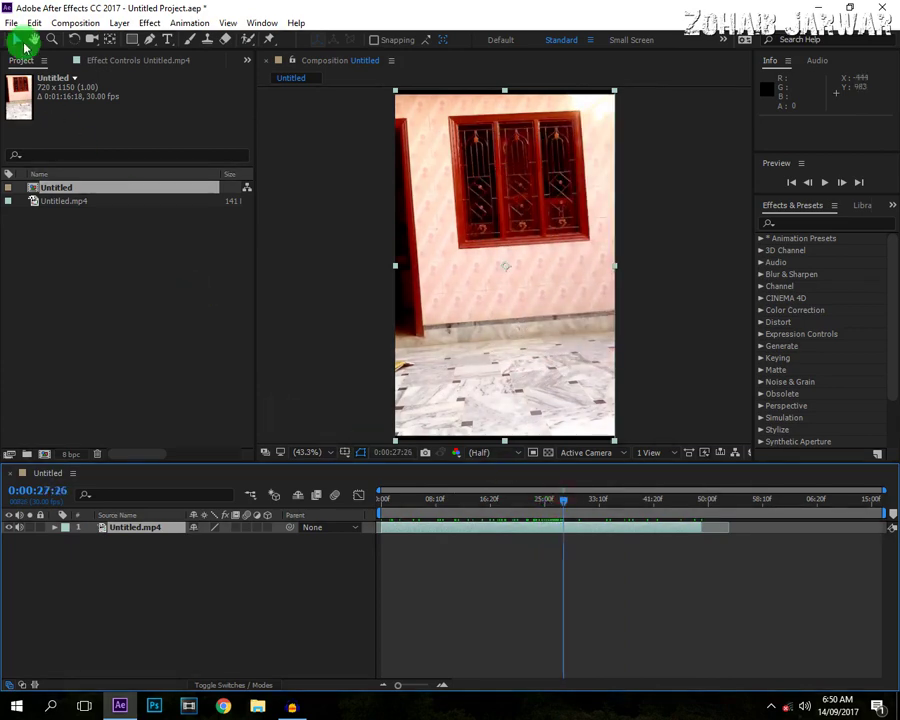
Split the clip at 0:00:27:26, move the first part on top, and rename it effect
{"action": "left_click", "coordinate": [34, 23]}
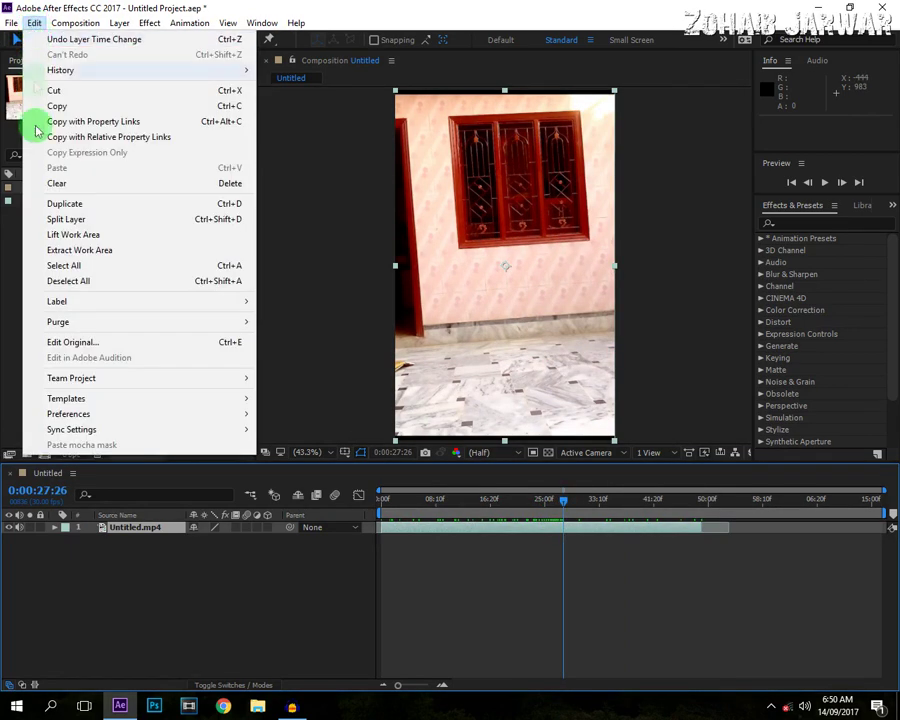
{"action": "left_click", "coordinate": [48, 219]}
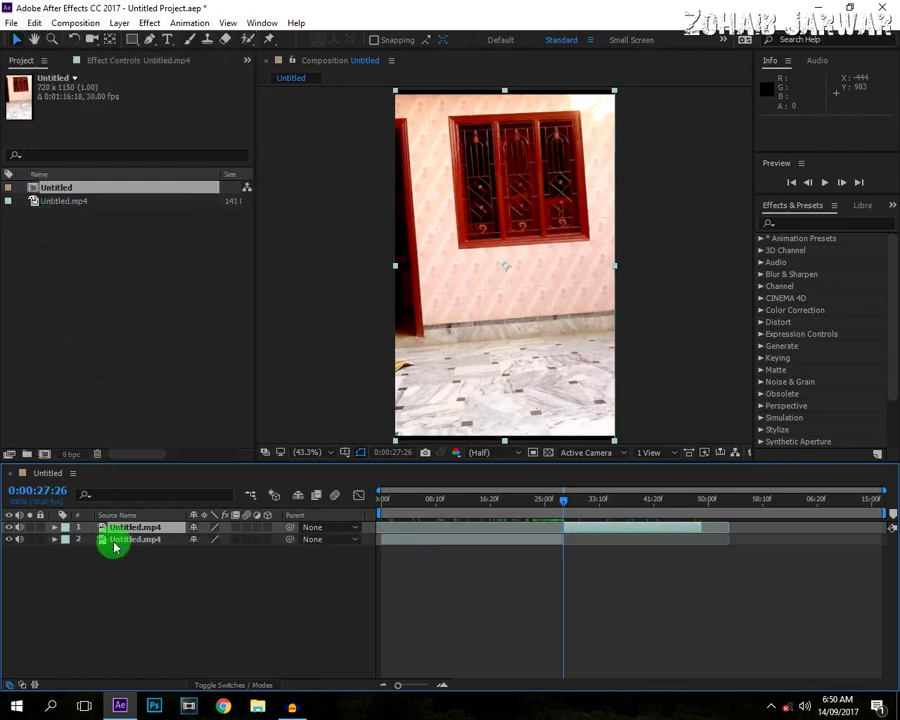
{"action": "left_click_drag", "start_coordinate": [115, 545], "coordinate": [115, 531]}
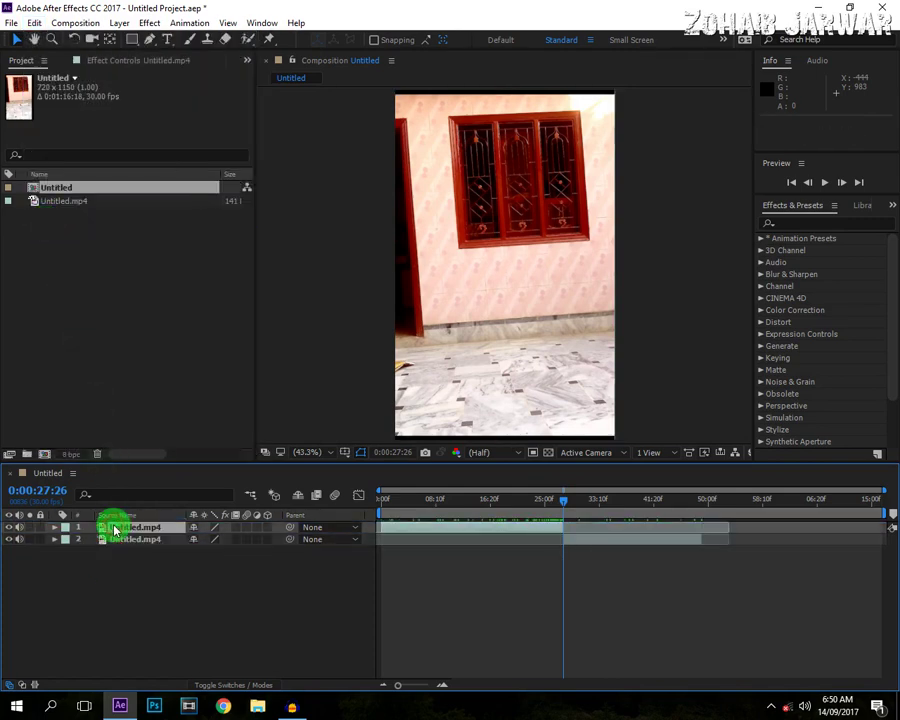
{"action": "right_click", "coordinate": [132, 533]}
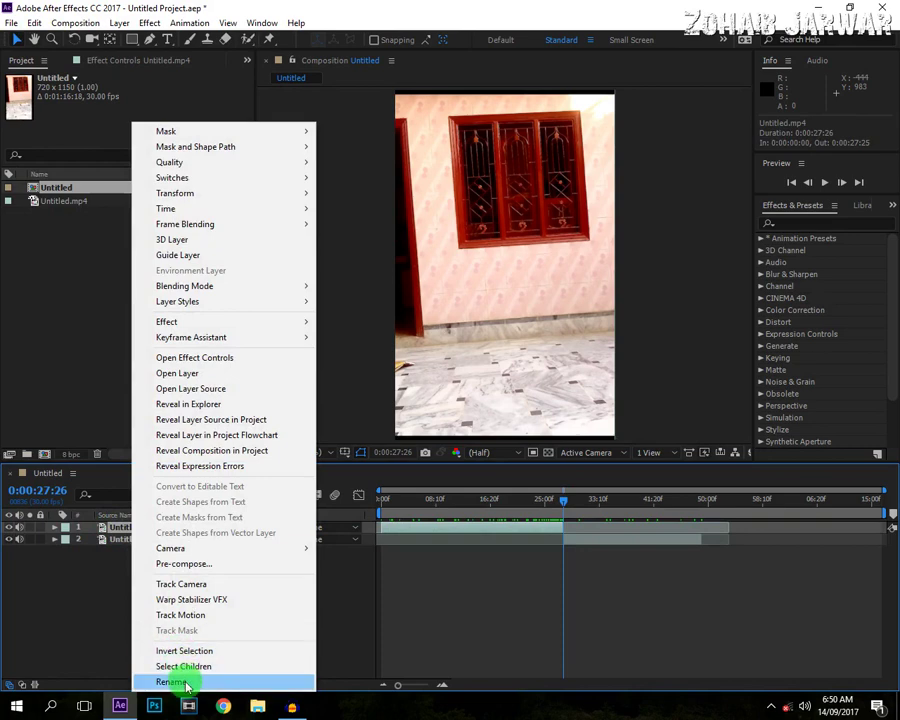
{"action": "left_click", "coordinate": [184, 676]}
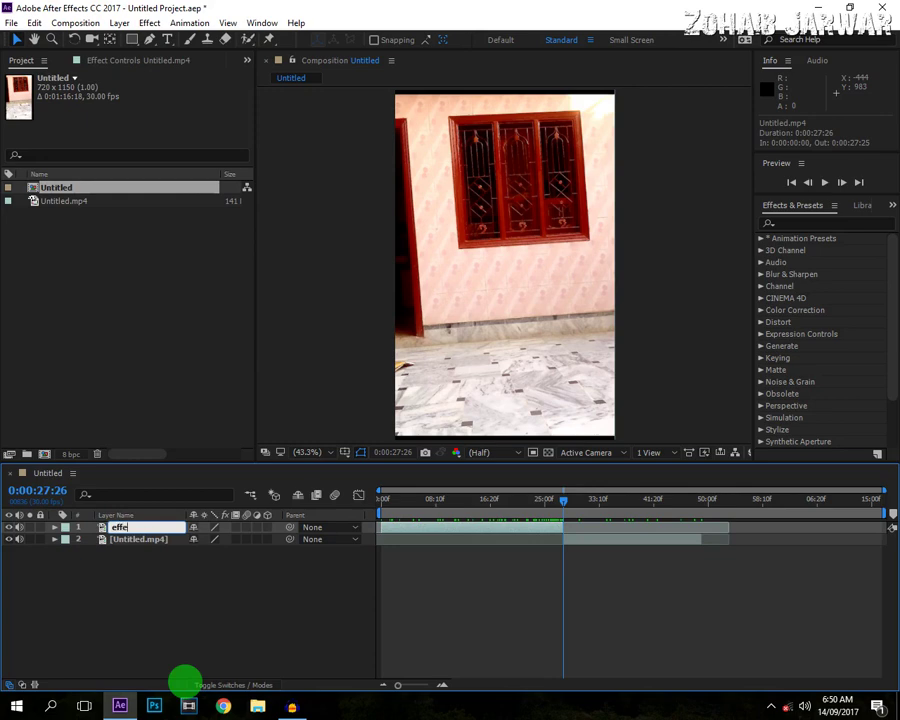
Rename the lower layer to bg, correcting the mistyped 'bf'
{"action": "right_click", "coordinate": [145, 539]}
{"action": "left_click", "coordinate": [181, 682]}
{"action": "type", "text": "bf"}
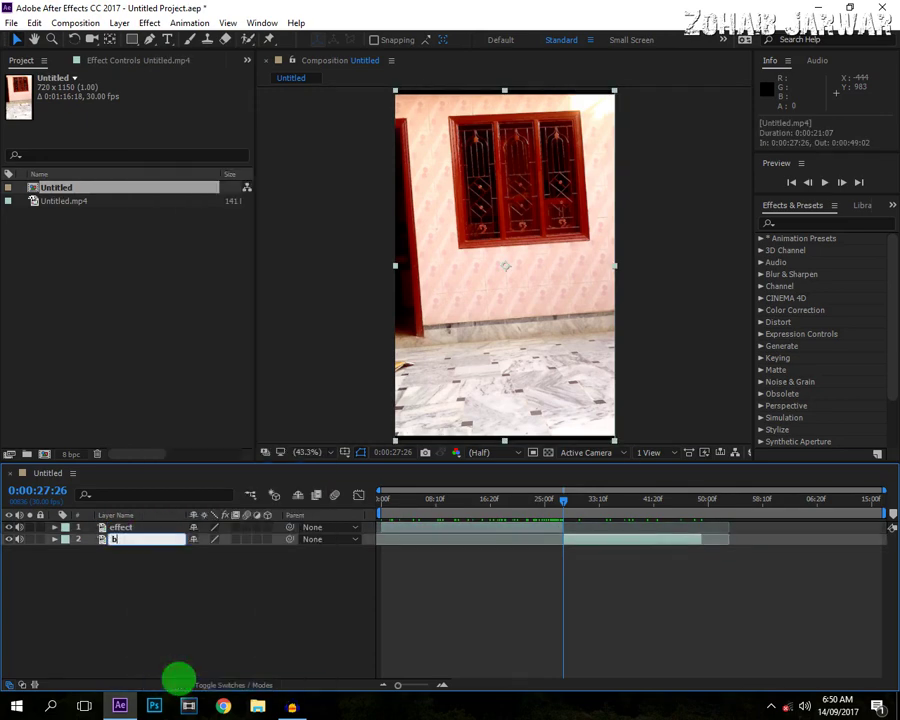
{"action": "right_click", "coordinate": [183, 603]}
{"action": "left_click", "coordinate": [131, 597]}
{"action": "right_click", "coordinate": [128, 538]}
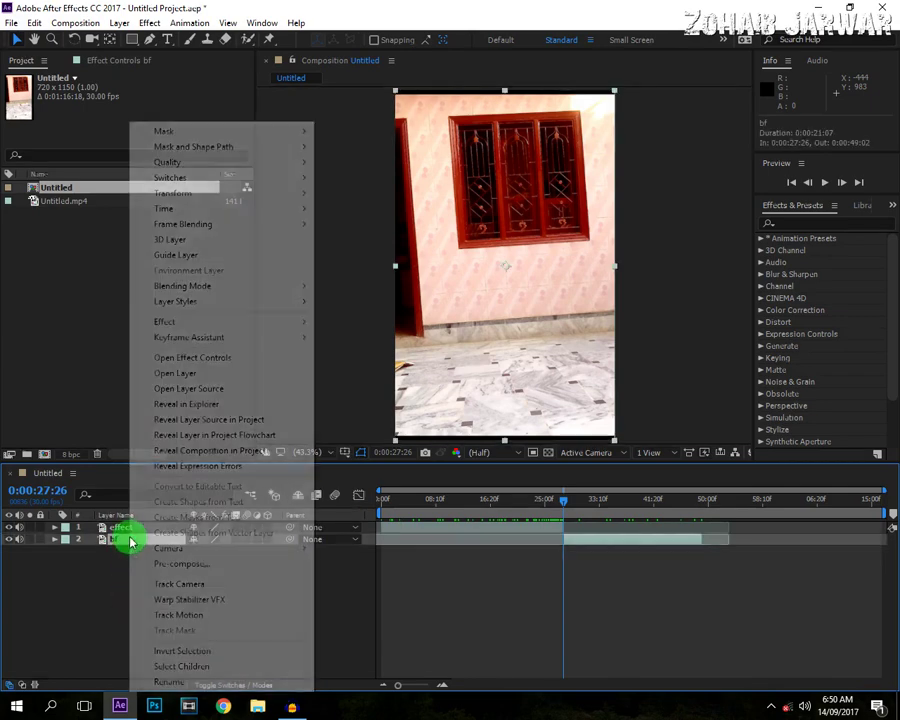
{"action": "left_click", "coordinate": [168, 682]}
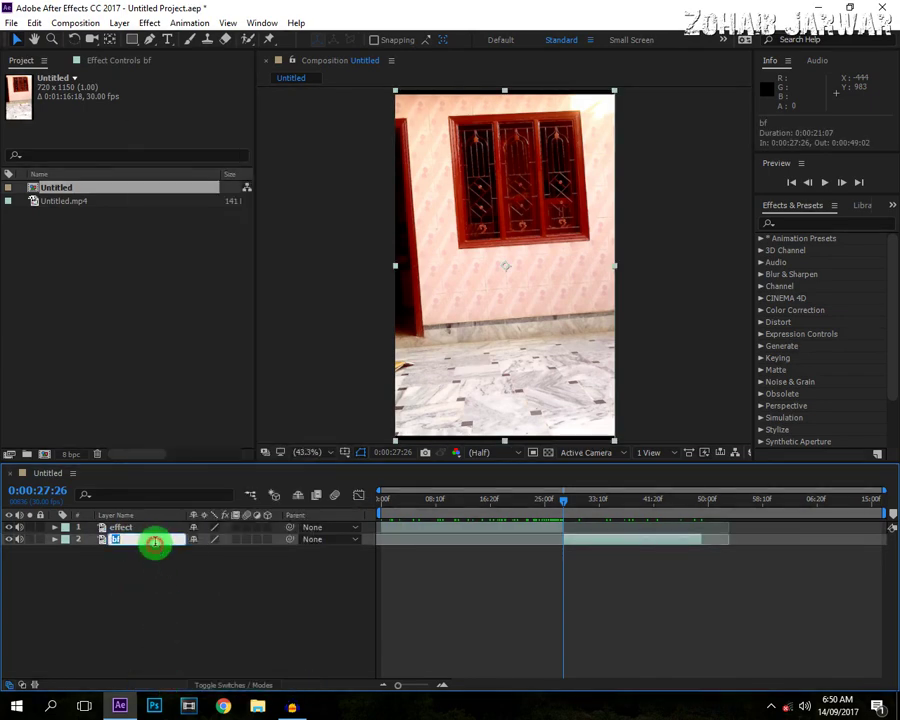
{"action": "type", "text": "bg"}
{"action": "key", "text": "Return"}
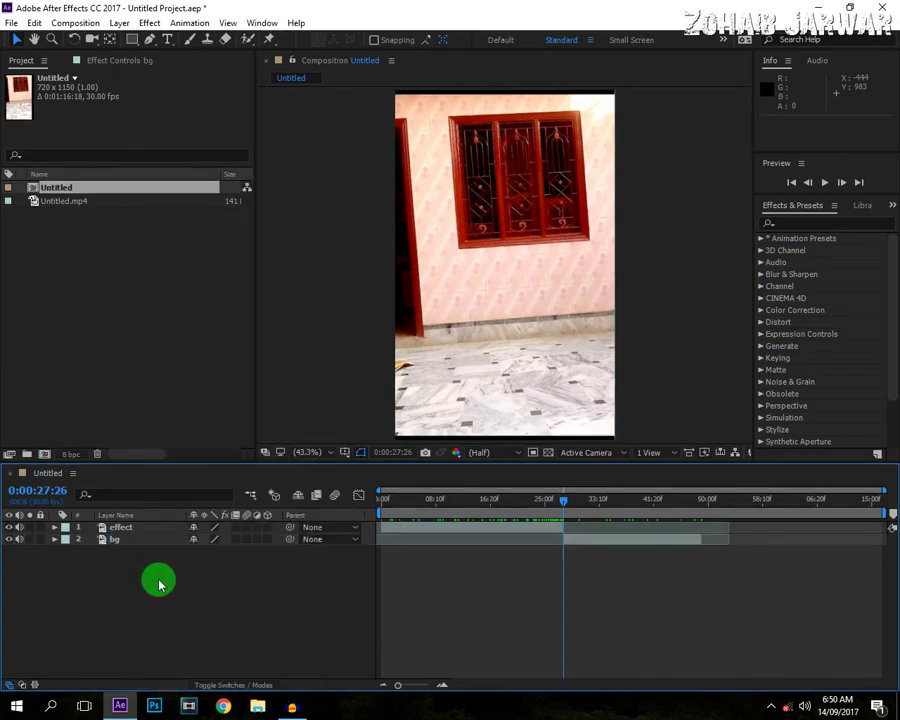
{"action": "left_click", "coordinate": [145, 528]}
Shift the bg layer earlier and trim the composition to a work area ending at 0:00:27:19
{"action": "left_click_drag", "start_coordinate": [564, 502], "coordinate": [387, 505]}
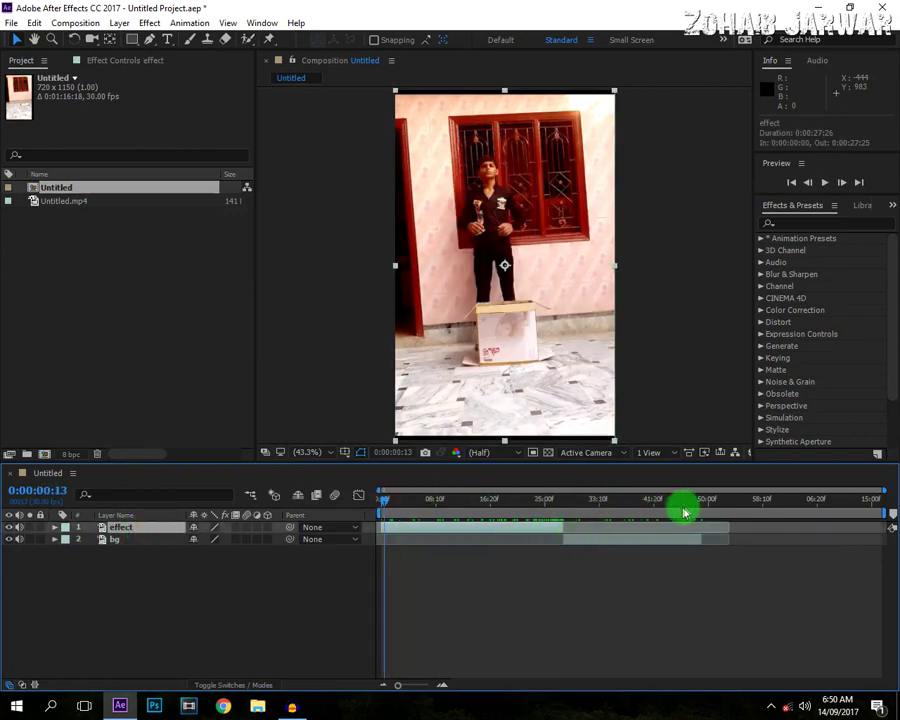
{"action": "left_click_drag", "start_coordinate": [653, 539], "coordinate": [472, 545]}
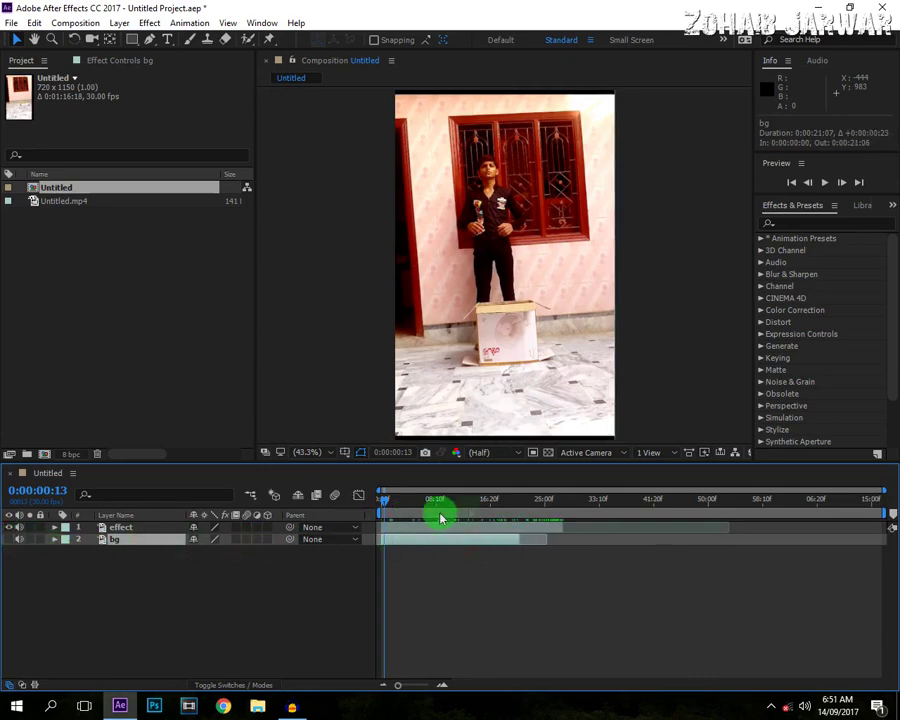
{"action": "left_click", "coordinate": [550, 500]}
{"action": "left_click_drag", "start_coordinate": [546, 500], "coordinate": [563, 505]}
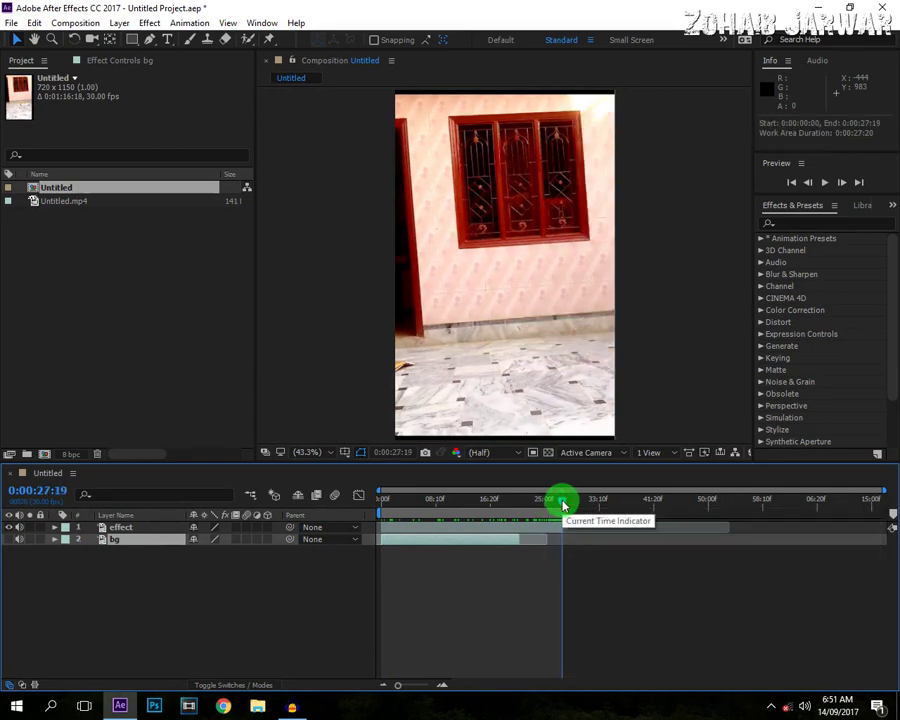
{"action": "right_click", "coordinate": [552, 514]}
{"action": "left_click", "coordinate": [577, 557]}
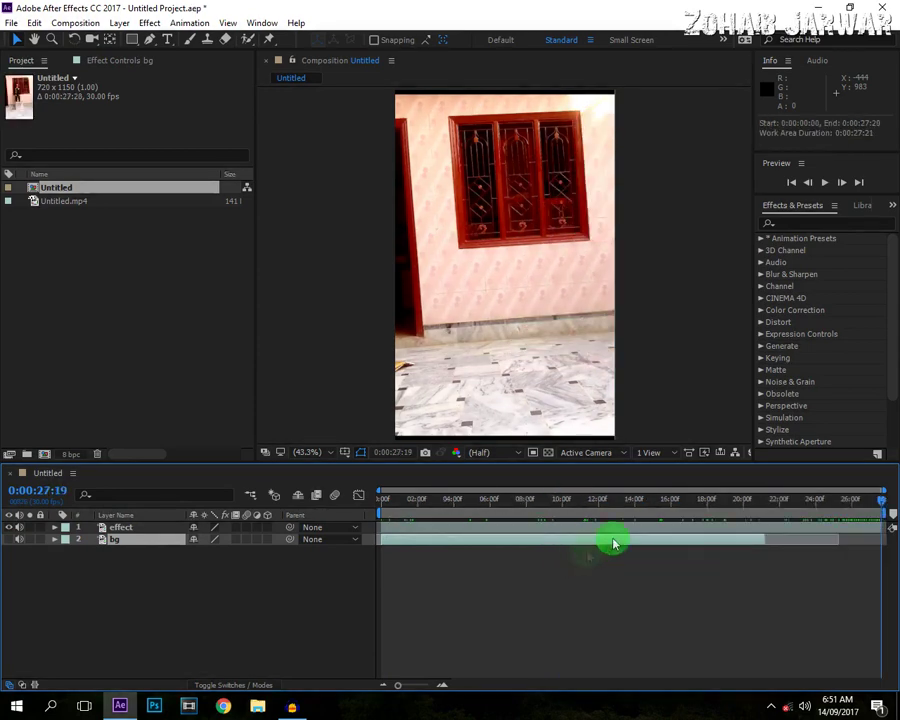
{"action": "left_click_drag", "start_coordinate": [633, 508], "coordinate": [377, 507]}
With the effect layer and Pen tool selected, step to frame 0:00:17:10
{"action": "left_click", "coordinate": [120, 528]}
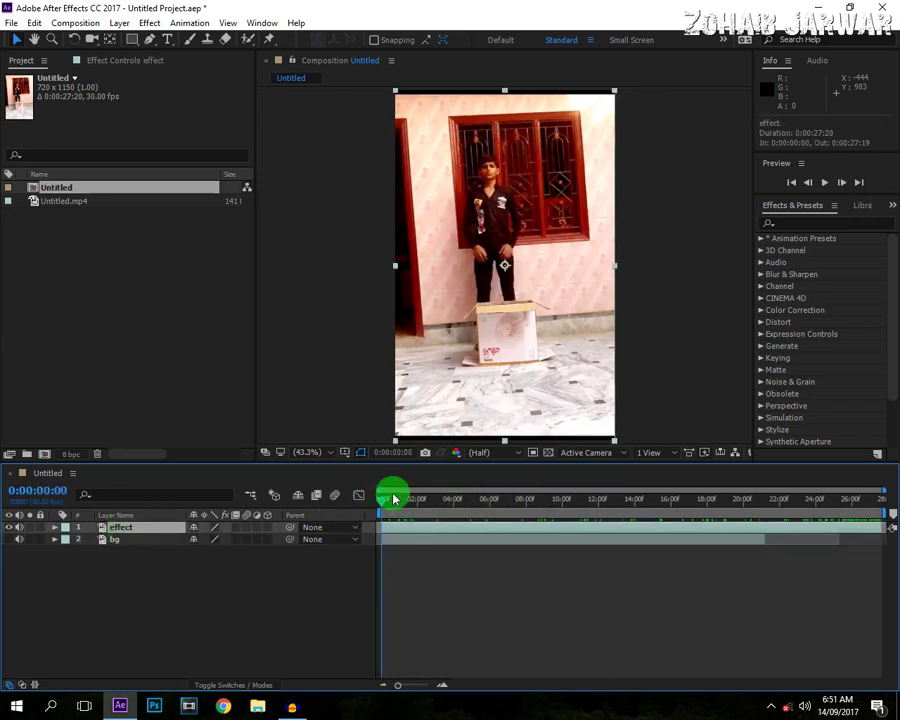
{"action": "left_click", "coordinate": [152, 44]}
{"action": "left_click_drag", "start_coordinate": [384, 503], "coordinate": [591, 490]}
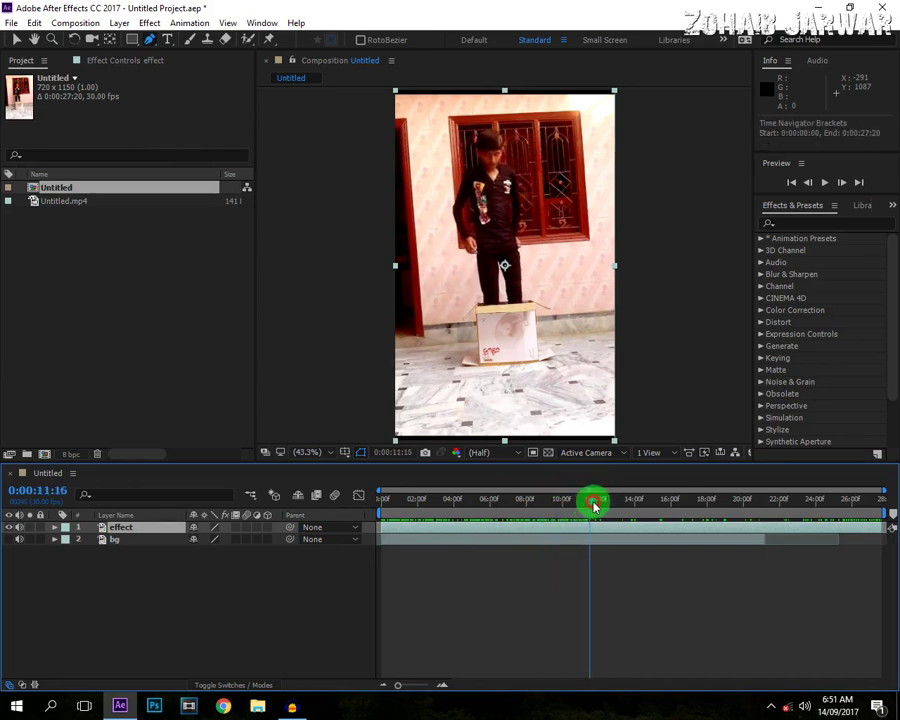
{"action": "left_click_drag", "start_coordinate": [629, 502], "coordinate": [699, 492]}
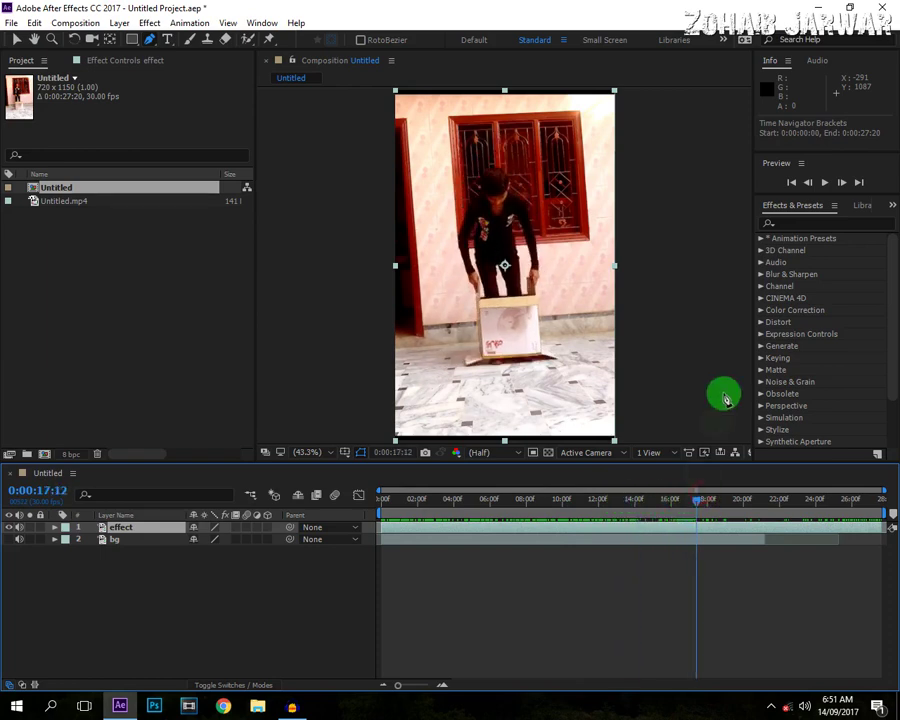
{"action": "left_click", "coordinate": [812, 183]}
{"action": "left_click", "coordinate": [812, 183]}
{"action": "left_click", "coordinate": [812, 183]}
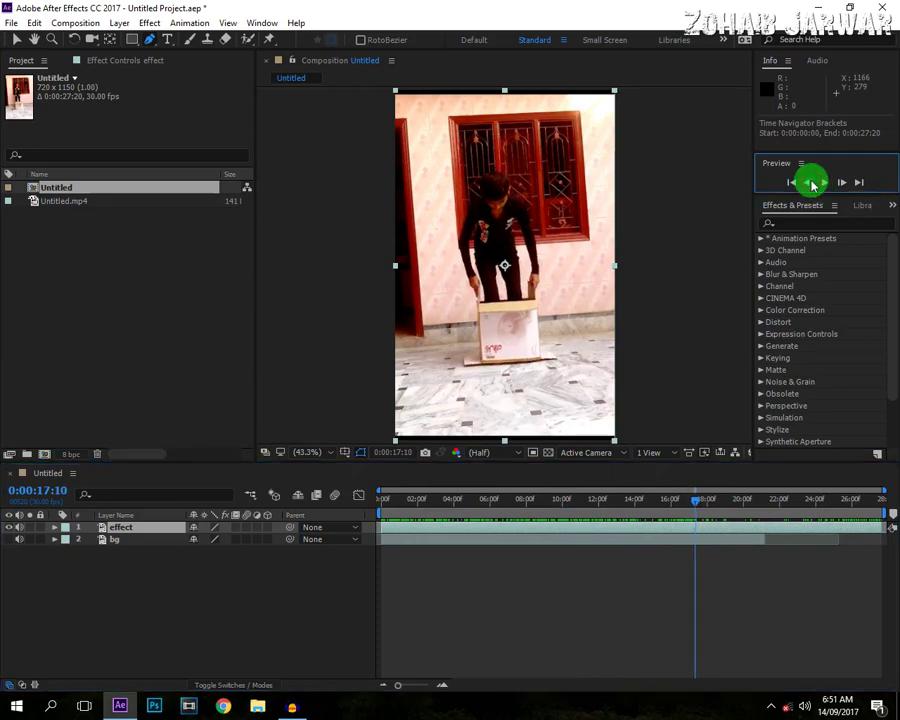
{"action": "left_click", "coordinate": [812, 183]}
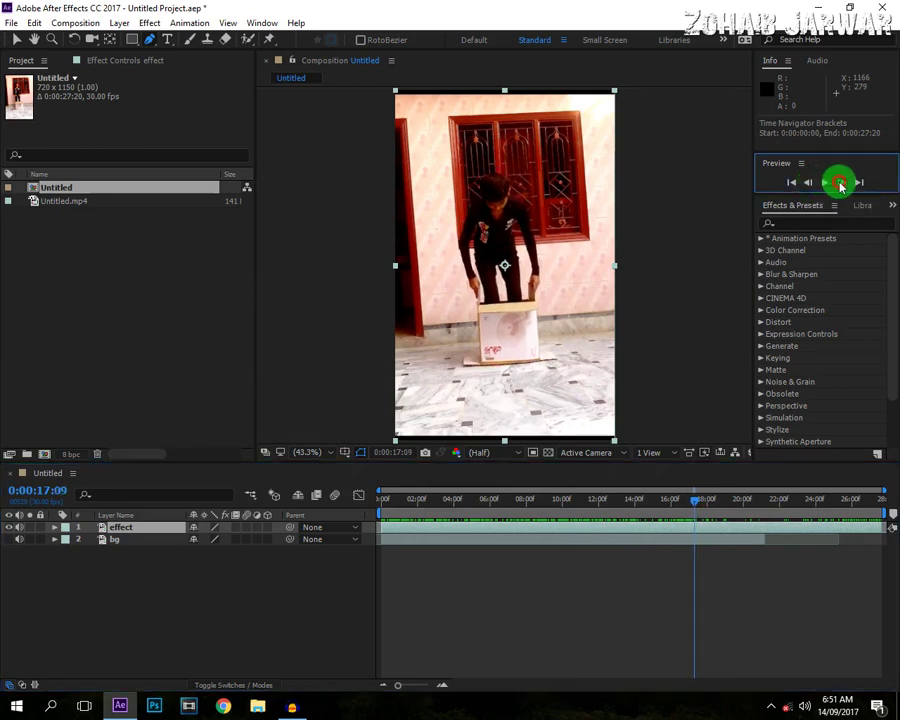
{"action": "left_click", "coordinate": [840, 183]}
{"action": "left_click", "coordinate": [34, 40]}
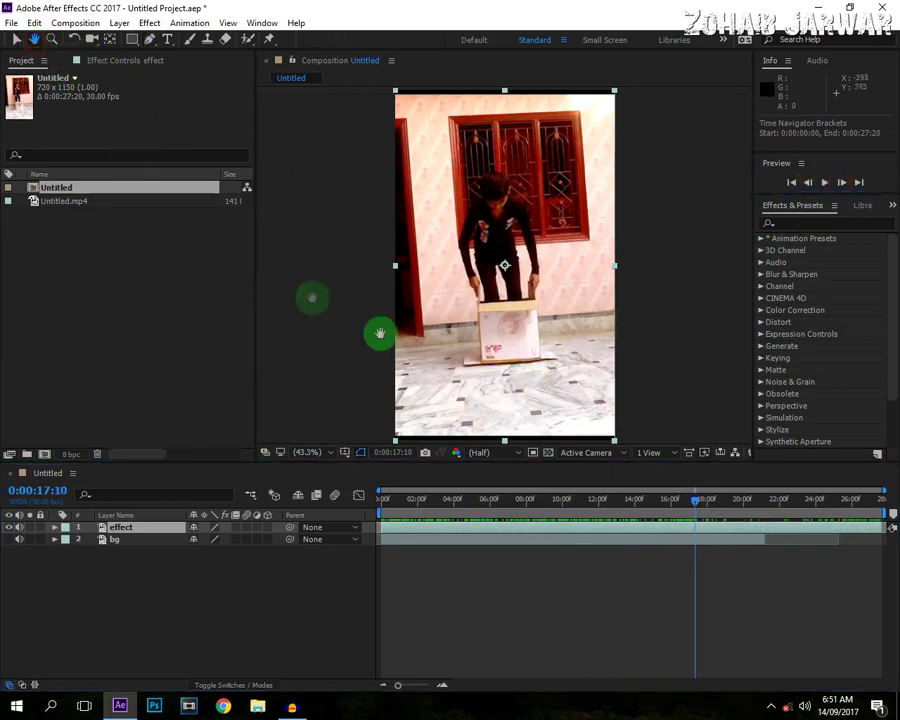
Zoom the viewer to 200% centred on the box and floor
{"action": "scroll", "coordinate": [505, 300], "scroll_direction": "up", "scroll_amount": 4}
{"action": "left_click_drag", "start_coordinate": [546, 416], "coordinate": [518, 211]}
{"action": "scroll", "coordinate": [510, 250], "scroll_direction": "up", "scroll_amount": 3}
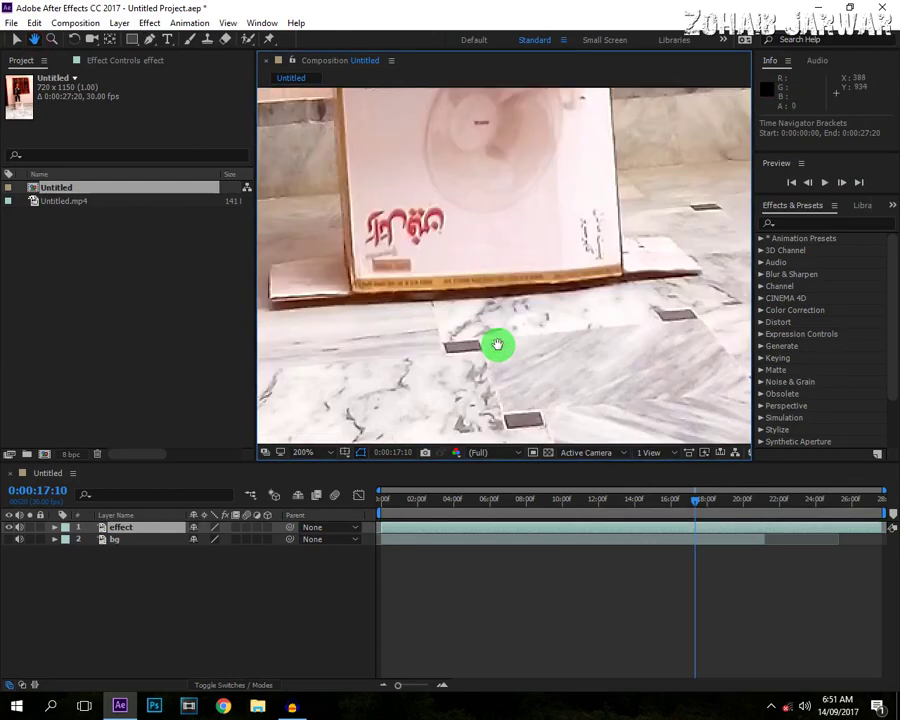
{"action": "left_click_drag", "start_coordinate": [497, 345], "coordinate": [494, 305]}
{"action": "scroll", "coordinate": [455, 287], "scroll_direction": "up", "scroll_amount": 2}
Place Pen points along the box's bottom edge and around the floor's right, front and left sides
{"action": "scroll", "coordinate": [468, 291], "scroll_direction": "down", "scroll_amount": 2}
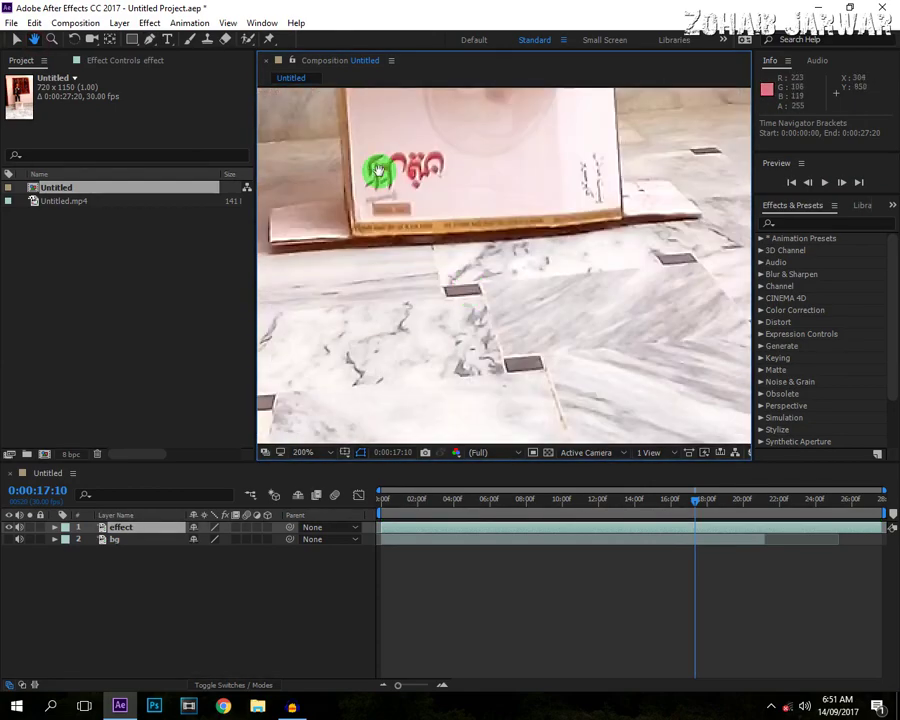
{"action": "left_click", "coordinate": [150, 39]}
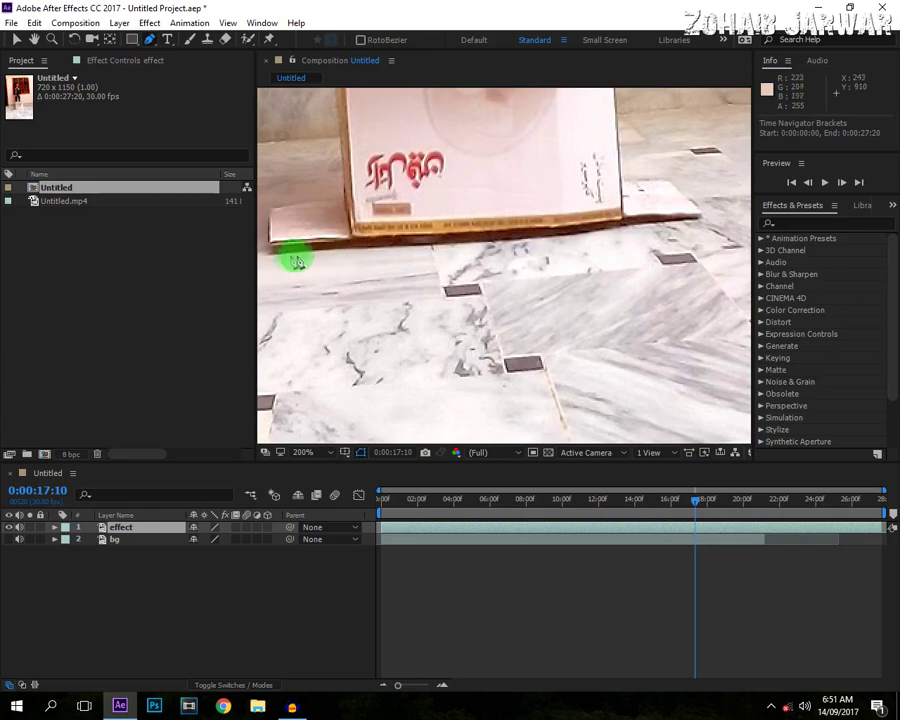
{"action": "left_click", "coordinate": [271, 251]}
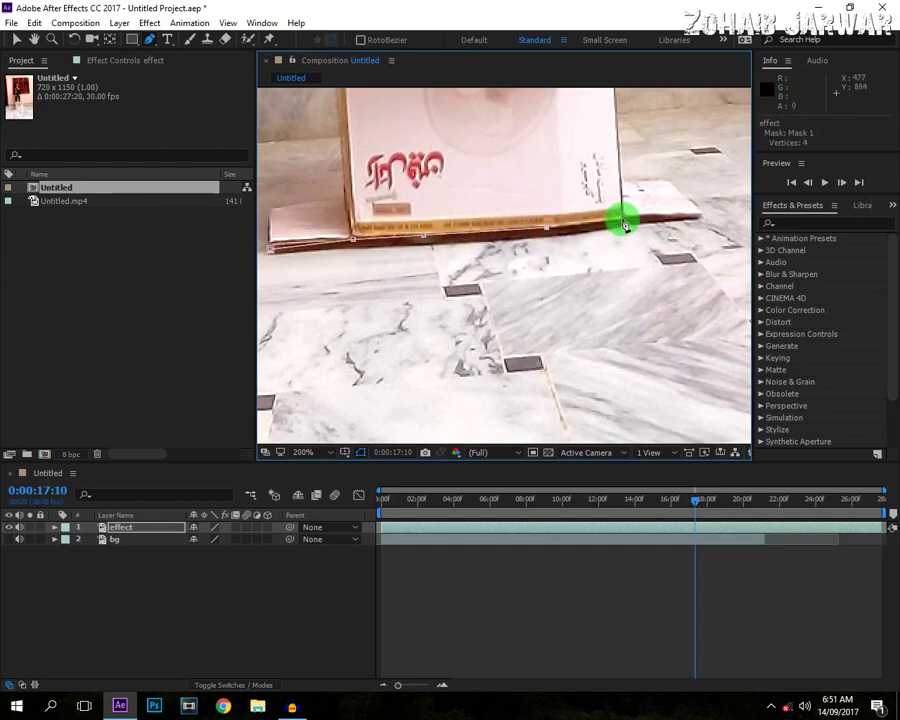
{"action": "left_click", "coordinate": [695, 221]}
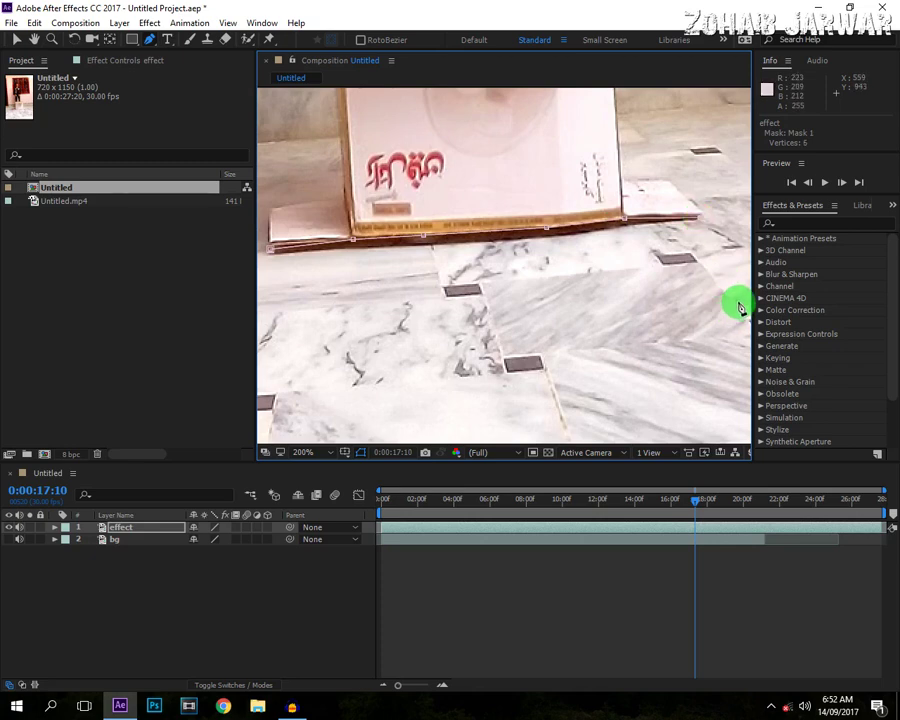
{"action": "left_click", "coordinate": [740, 327]}
{"action": "left_click", "coordinate": [721, 358]}
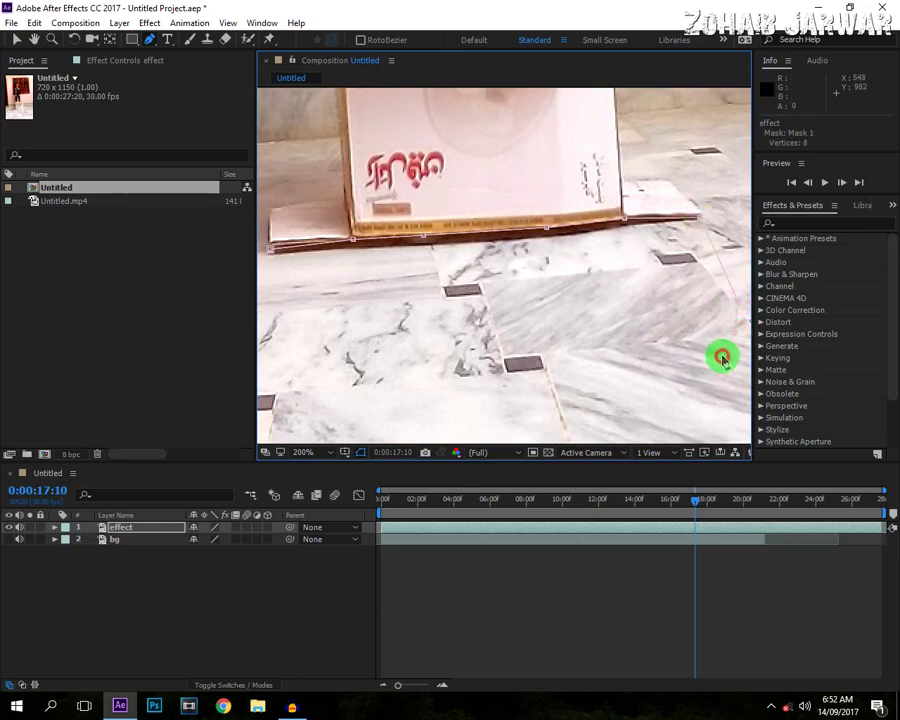
{"action": "left_click", "coordinate": [678, 384]}
{"action": "left_click", "coordinate": [620, 404]}
{"action": "left_click", "coordinate": [580, 405]}
{"action": "left_click", "coordinate": [540, 407]}
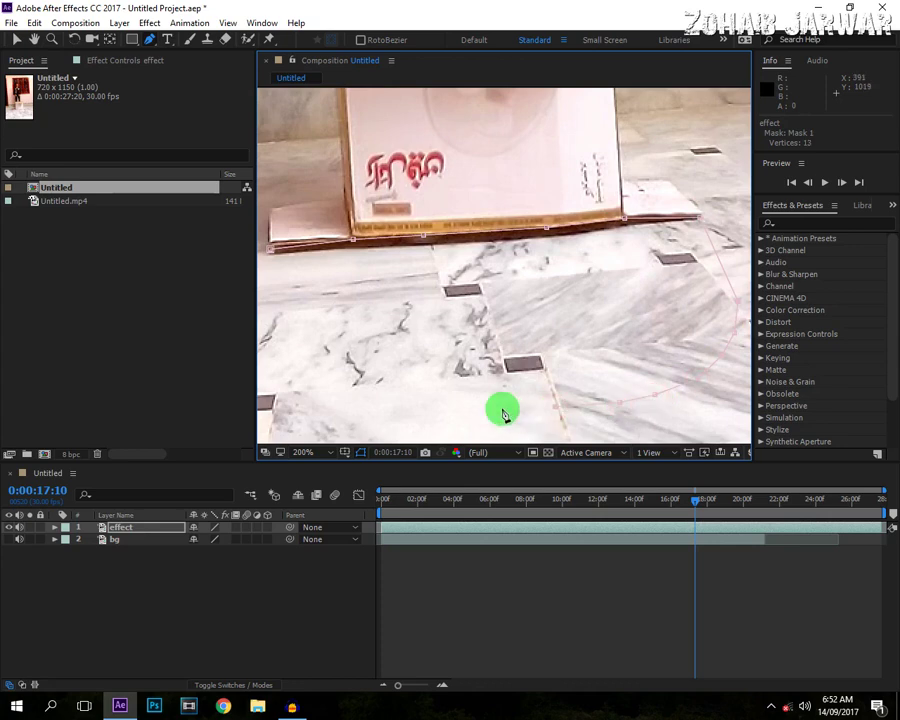
{"action": "left_click", "coordinate": [501, 408]}
{"action": "left_click", "coordinate": [458, 408]}
{"action": "left_click", "coordinate": [379, 408]}
{"action": "left_click", "coordinate": [315, 396]}
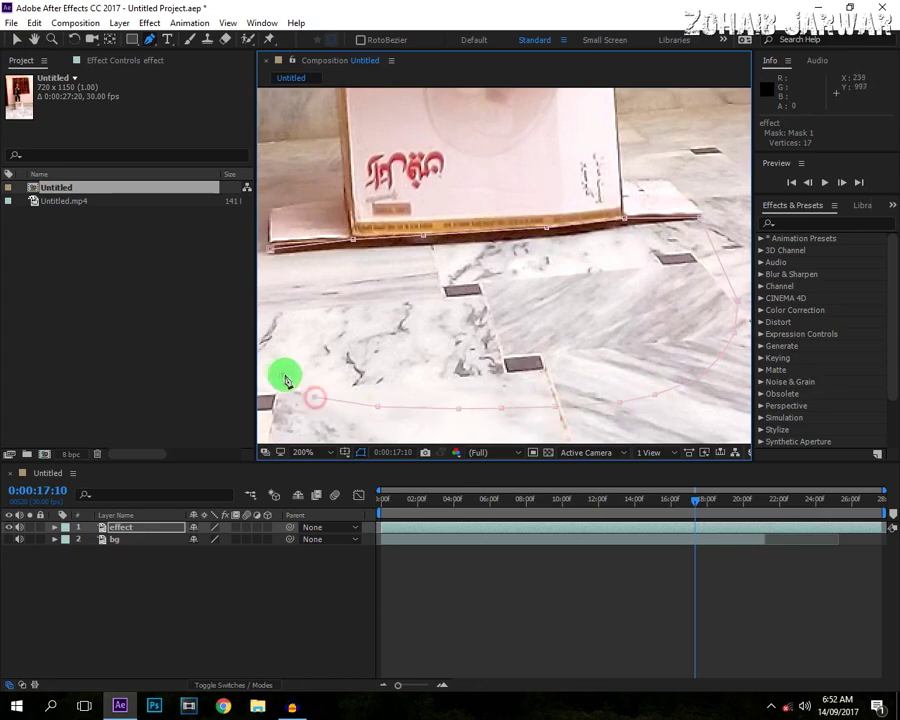
{"action": "left_click", "coordinate": [261, 345]}
{"action": "left_click", "coordinate": [256, 294]}
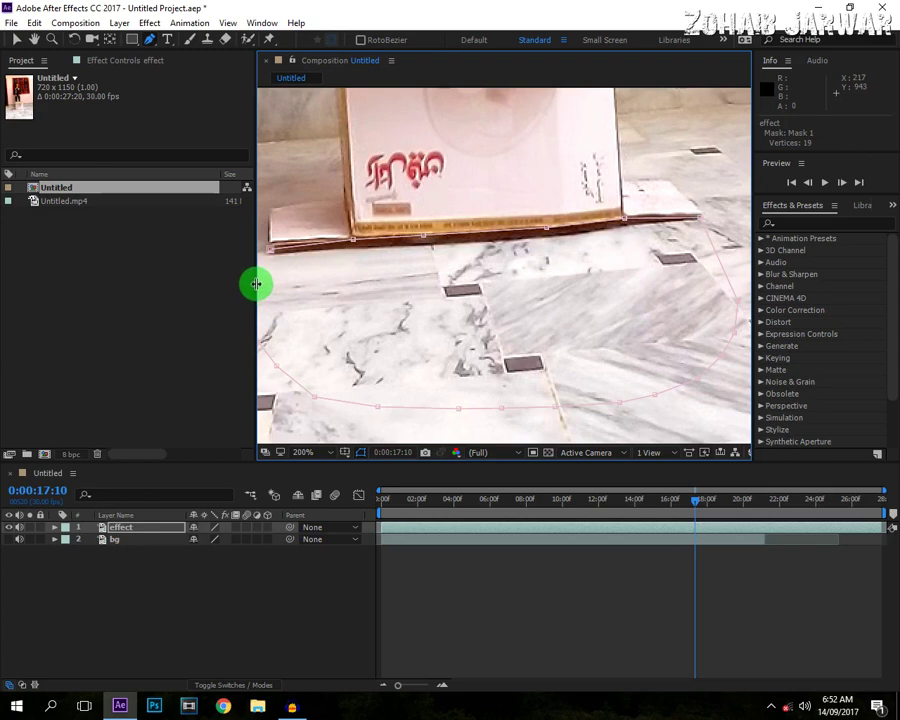
Pan left, add the final floor points, and close Mask 1 on its first vertex
{"action": "left_click", "coordinate": [34, 39]}
{"action": "left_click_drag", "start_coordinate": [311, 300], "coordinate": [376, 301]}
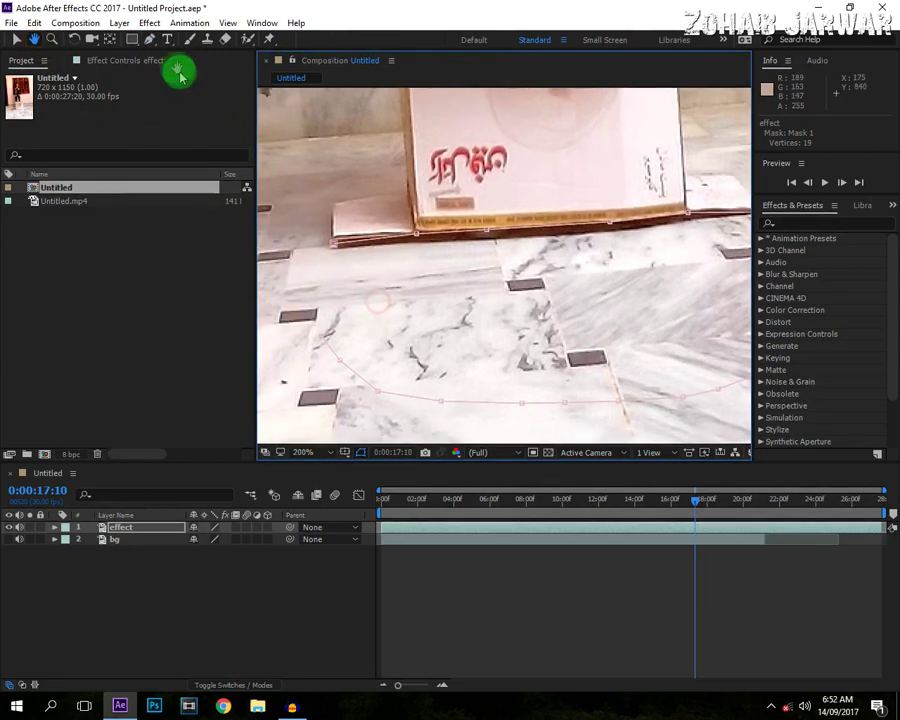
{"action": "left_click", "coordinate": [150, 39]}
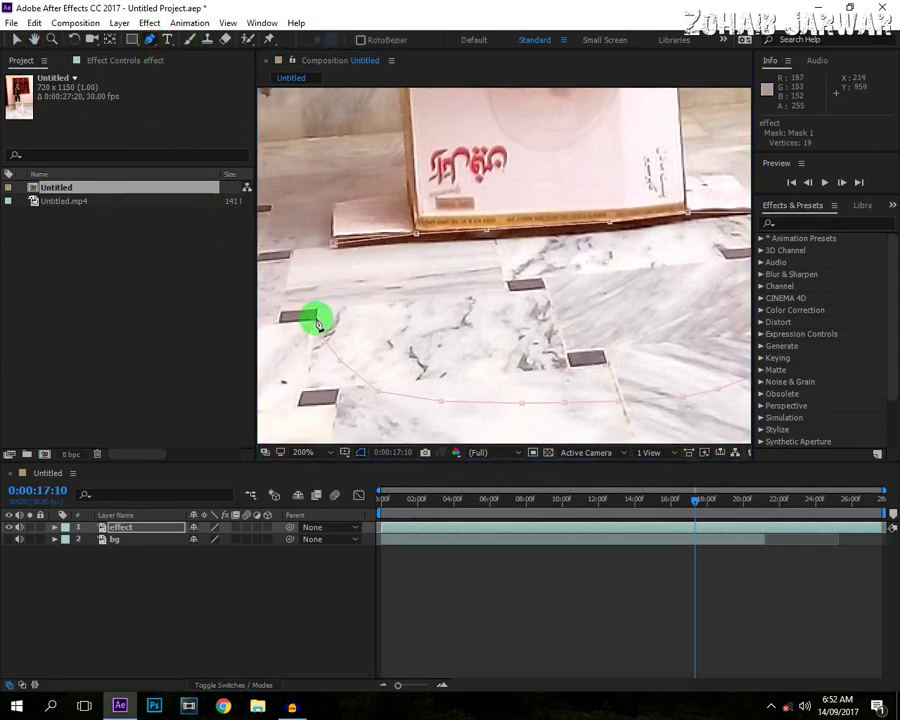
{"action": "left_click", "coordinate": [314, 316]}
{"action": "left_click", "coordinate": [318, 260]}
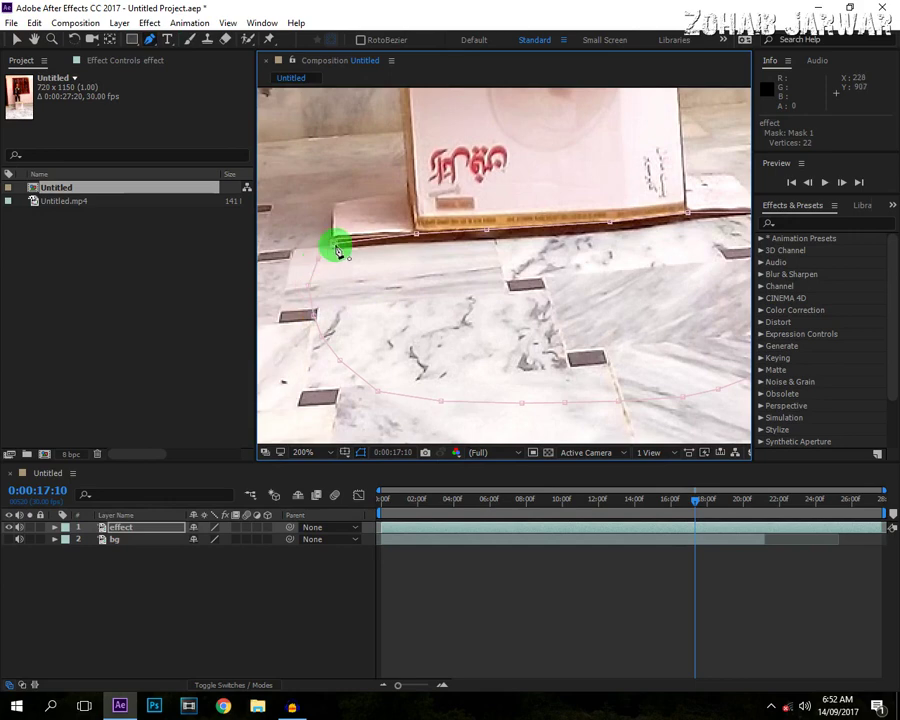
{"action": "left_click", "coordinate": [337, 248]}
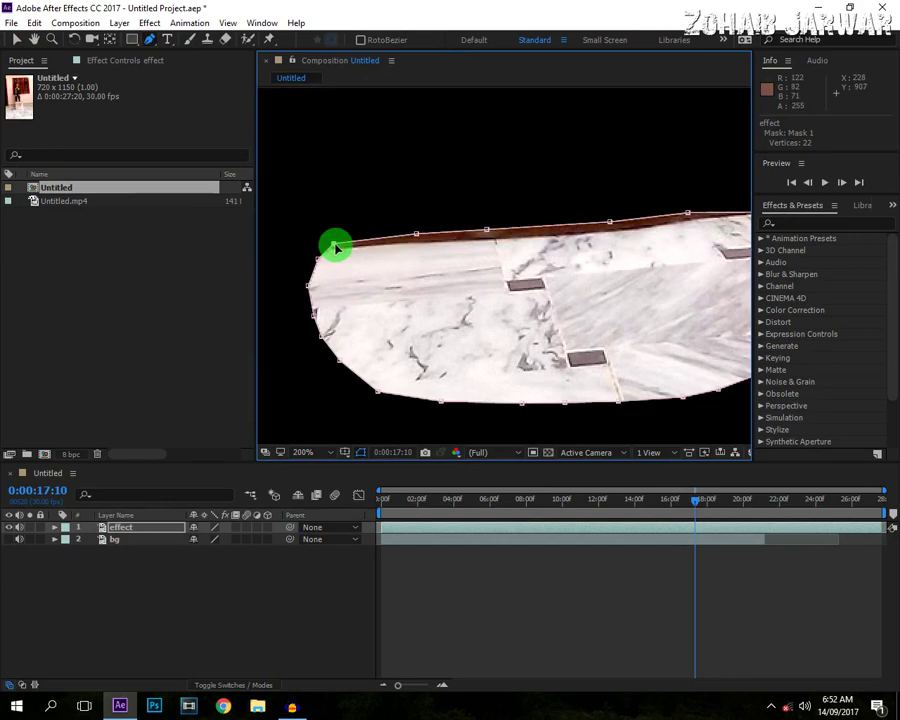
Expand the effect layer's Masks and change Mask 1's mode from Add to None
{"action": "left_click", "coordinate": [55, 528]}
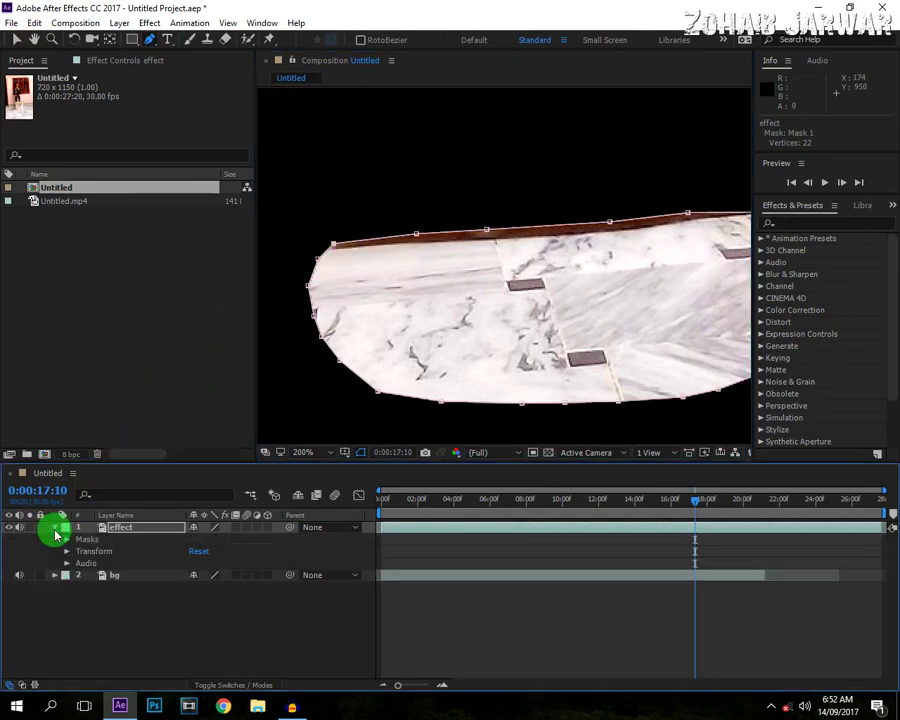
{"action": "left_click", "coordinate": [66, 540]}
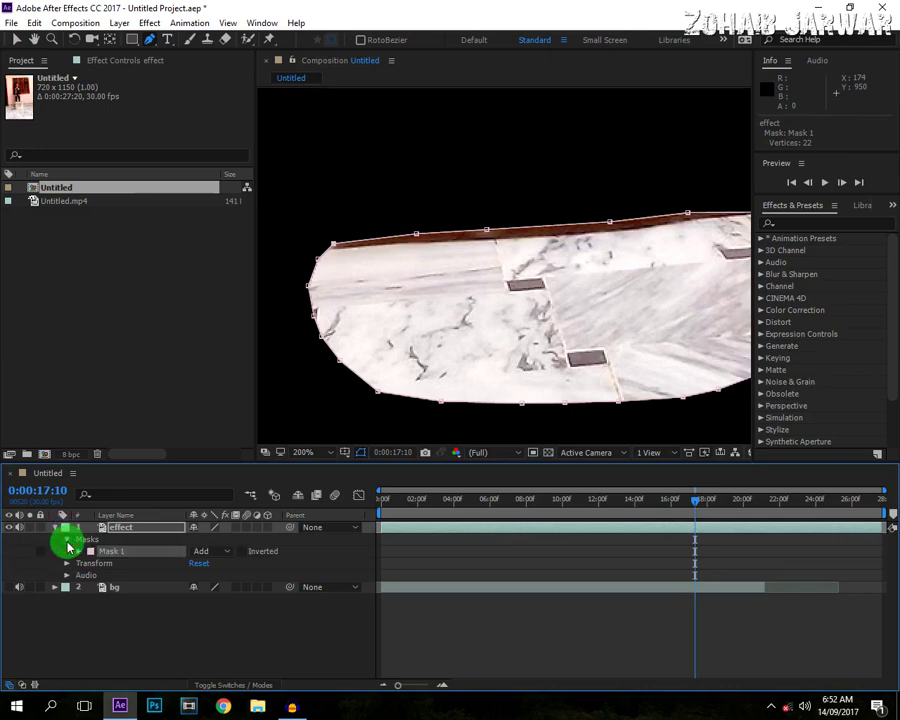
{"action": "left_click", "coordinate": [220, 550]}
{"action": "left_click", "coordinate": [223, 567]}
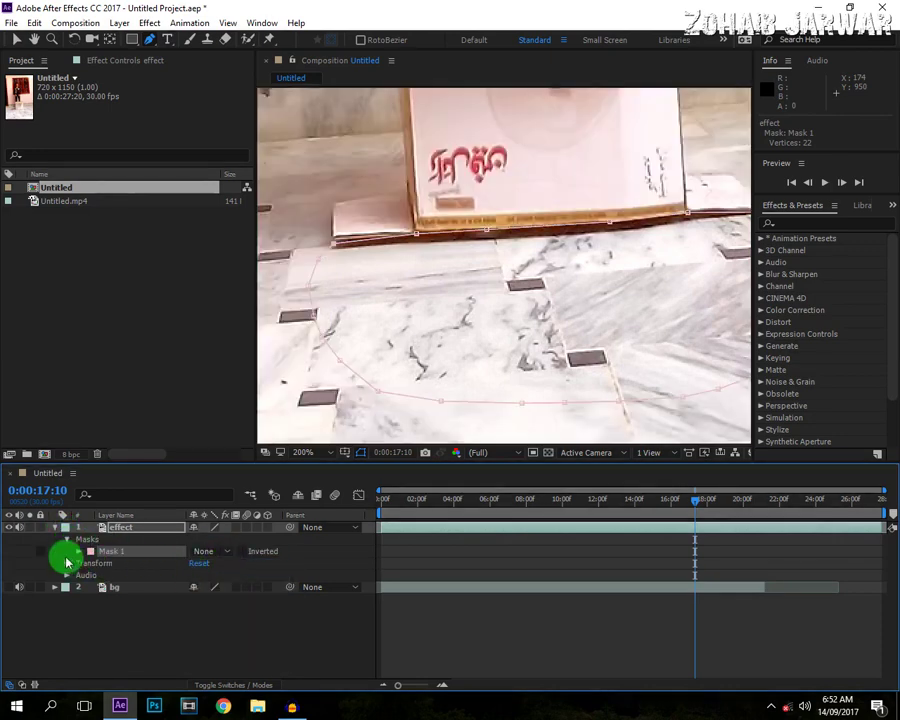
{"action": "left_click", "coordinate": [79, 551]}
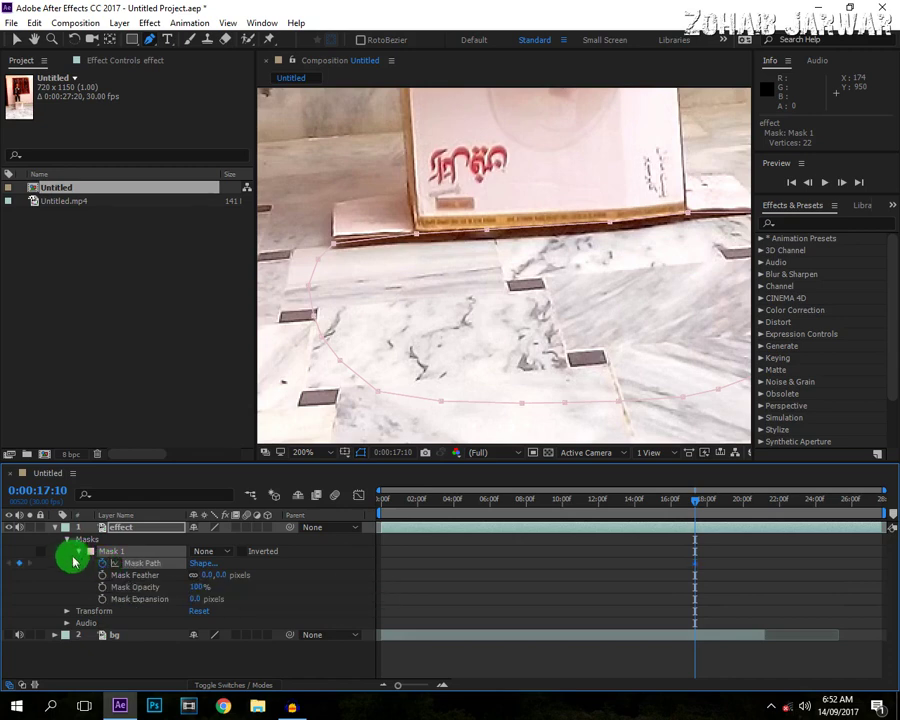
{"action": "left_click", "coordinate": [78, 553]}
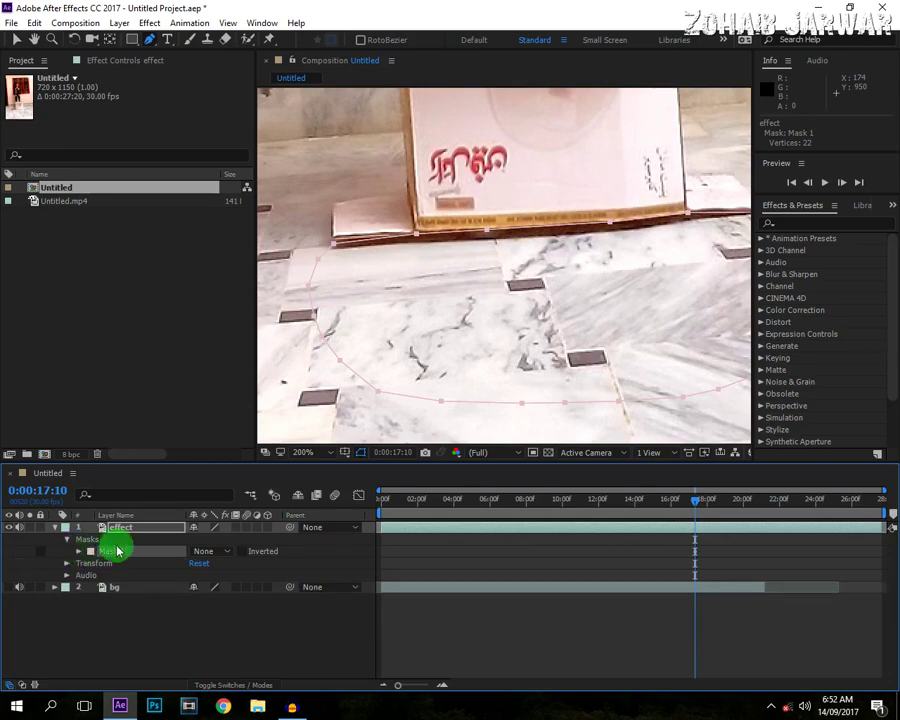
{"action": "scroll", "coordinate": [519, 263], "scroll_direction": "down", "scroll_amount": 4}
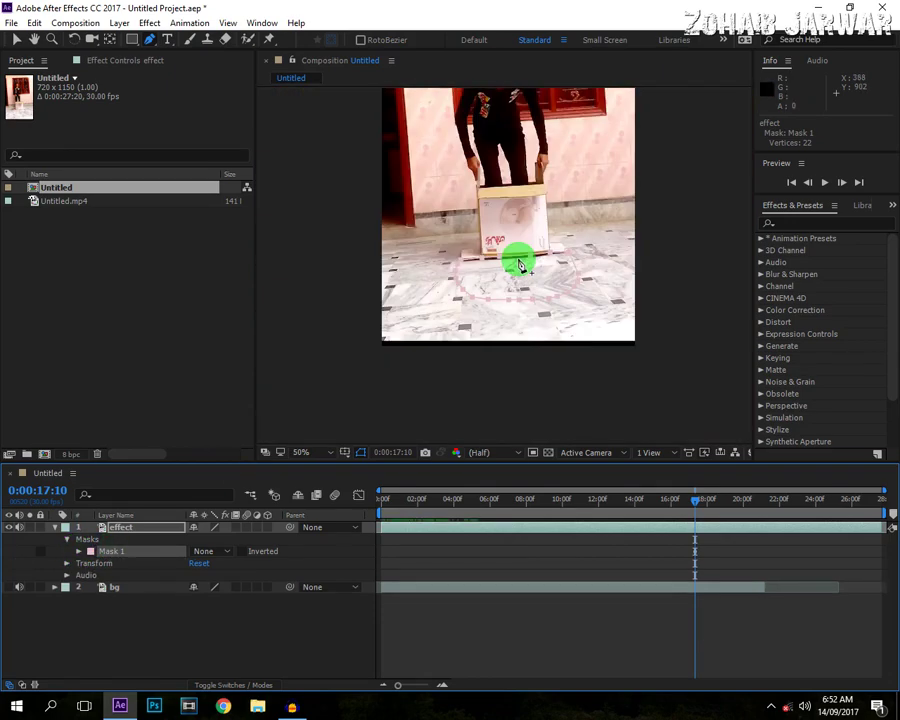
{"action": "scroll", "coordinate": [519, 263], "scroll_direction": "up", "scroll_amount": 4}
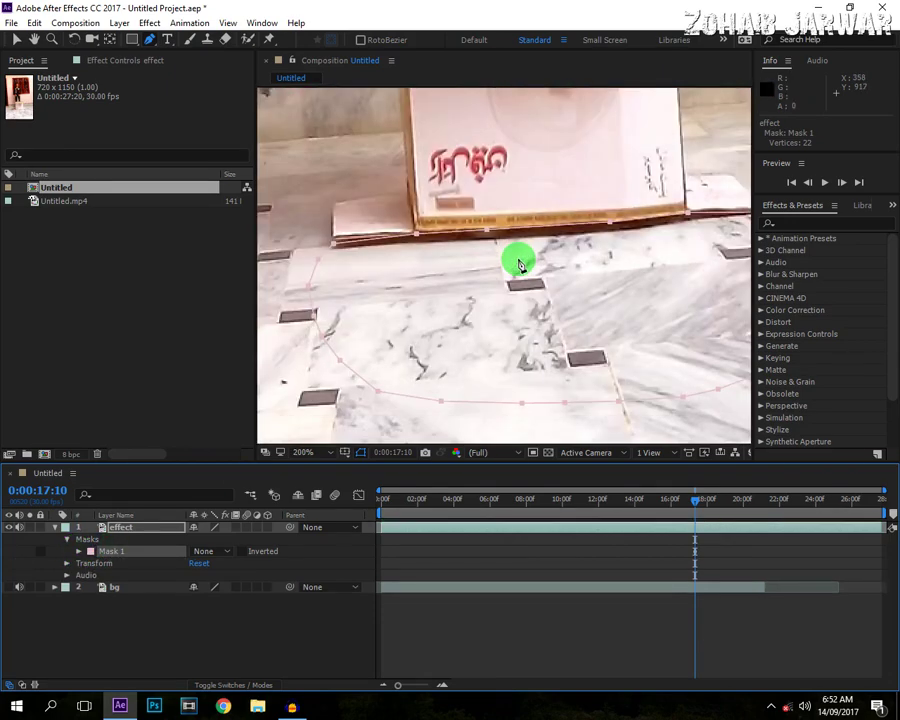
{"action": "left_click_drag", "start_coordinate": [488, 234], "coordinate": [488, 229]}
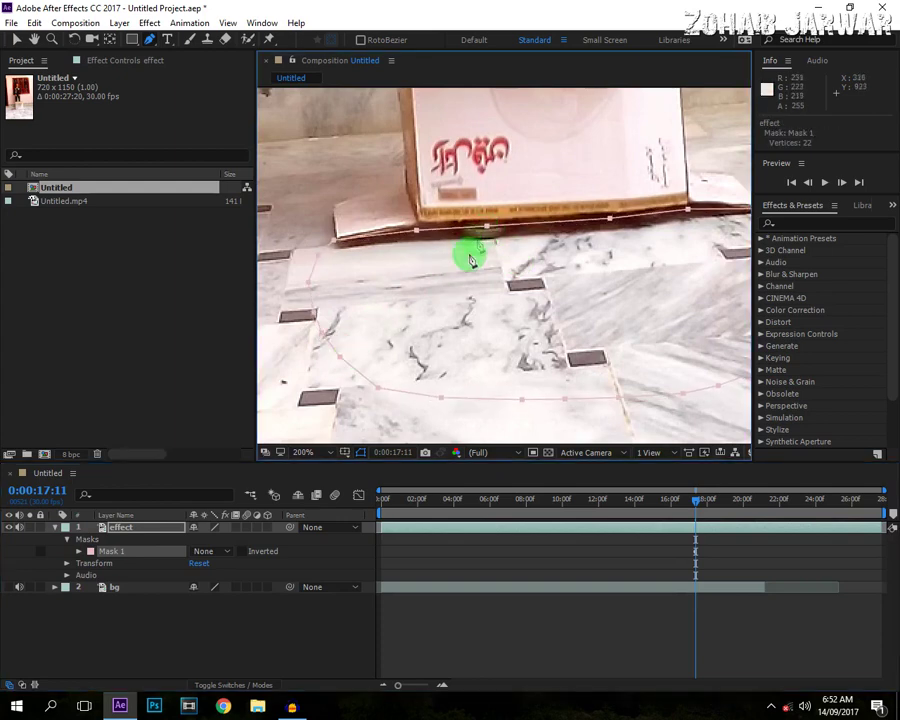
{"action": "key", "text": "v"}
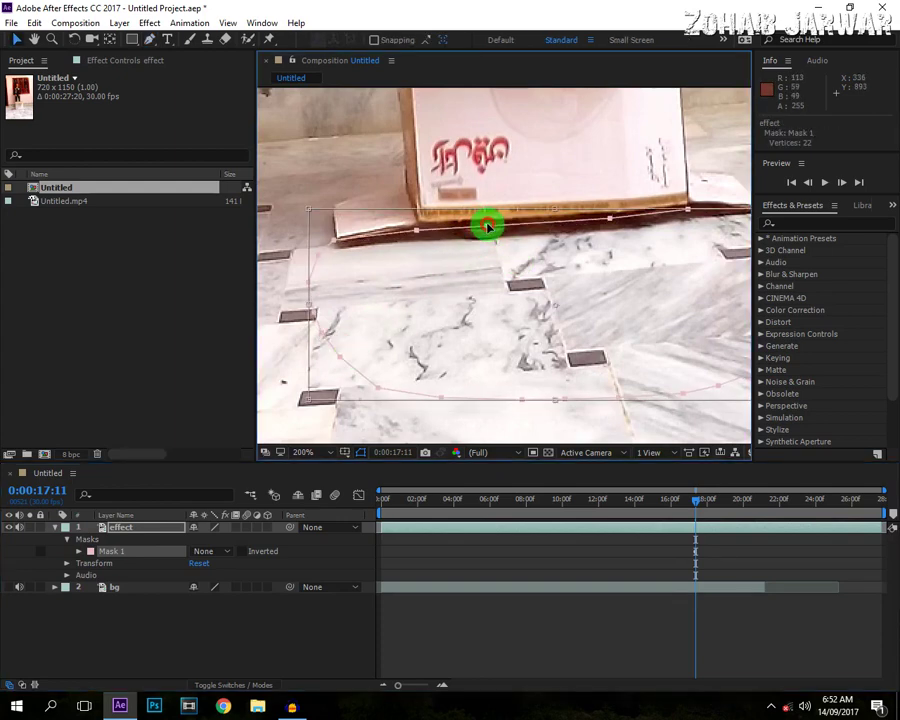
{"action": "left_click_drag", "start_coordinate": [488, 227], "coordinate": [488, 222]}
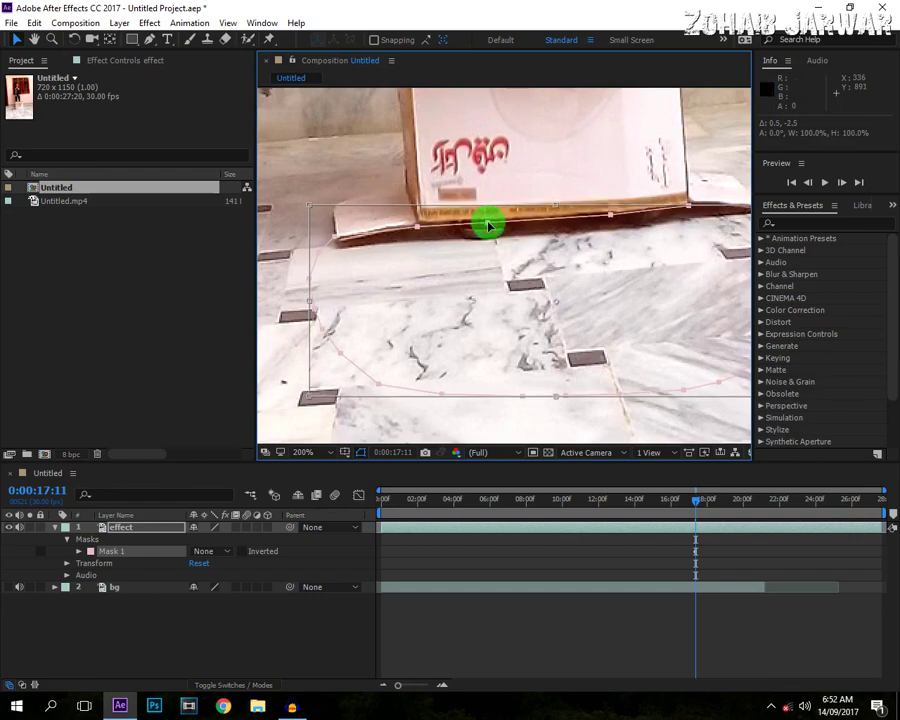
{"action": "key", "text": "ctrl+z"}
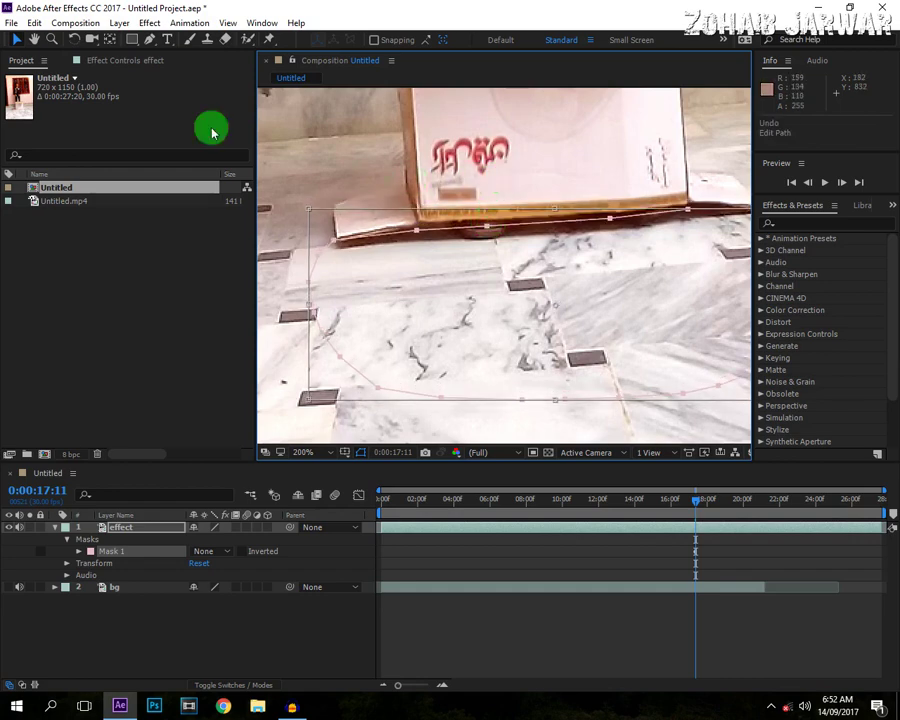
{"action": "left_click", "coordinate": [148, 39]}
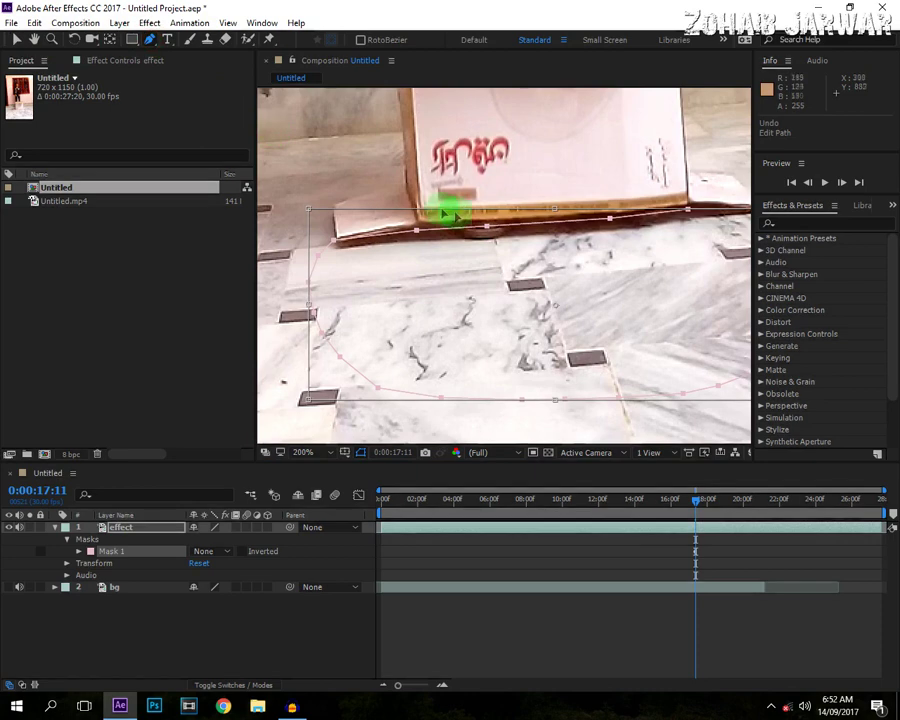
{"action": "left_click", "coordinate": [490, 228]}
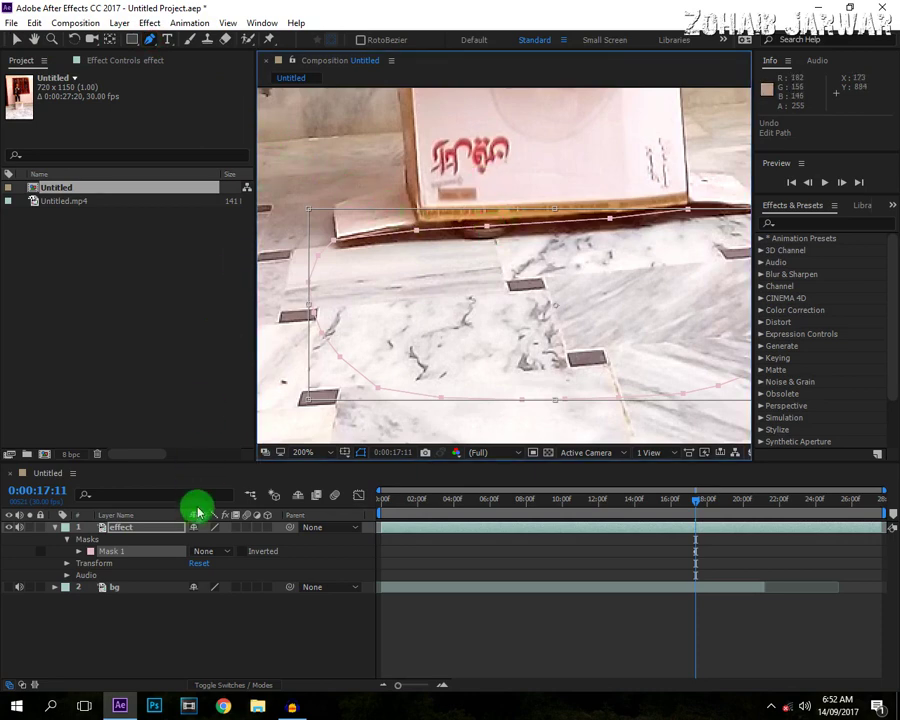
Raise two top mask points onto the box's edge at 0:00:17:10
{"action": "left_click", "coordinate": [187, 612]}
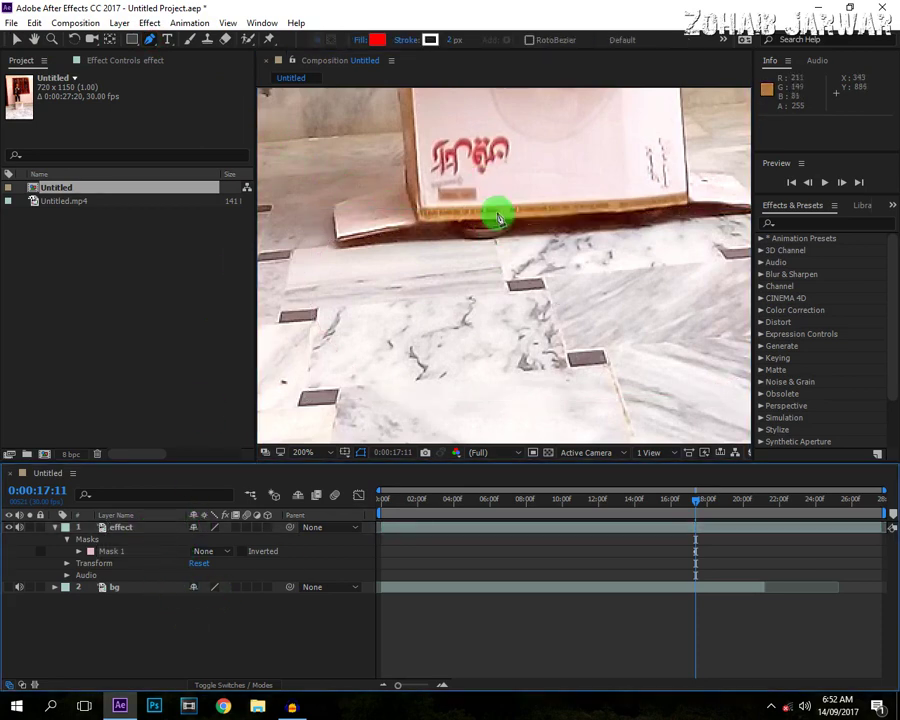
{"action": "left_click", "coordinate": [167, 528]}
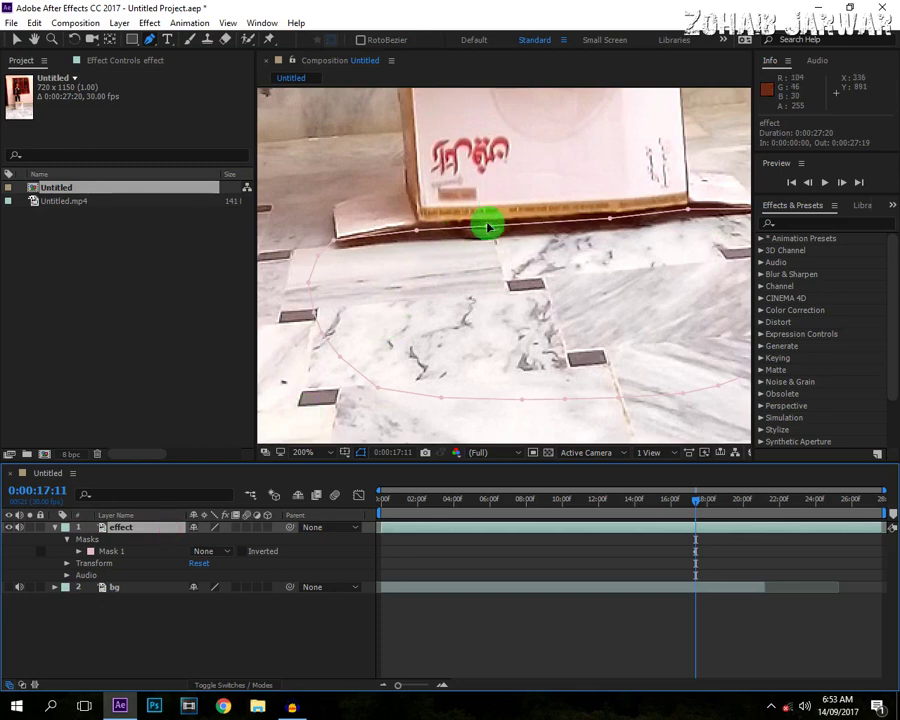
{"action": "left_click", "coordinate": [488, 228]}
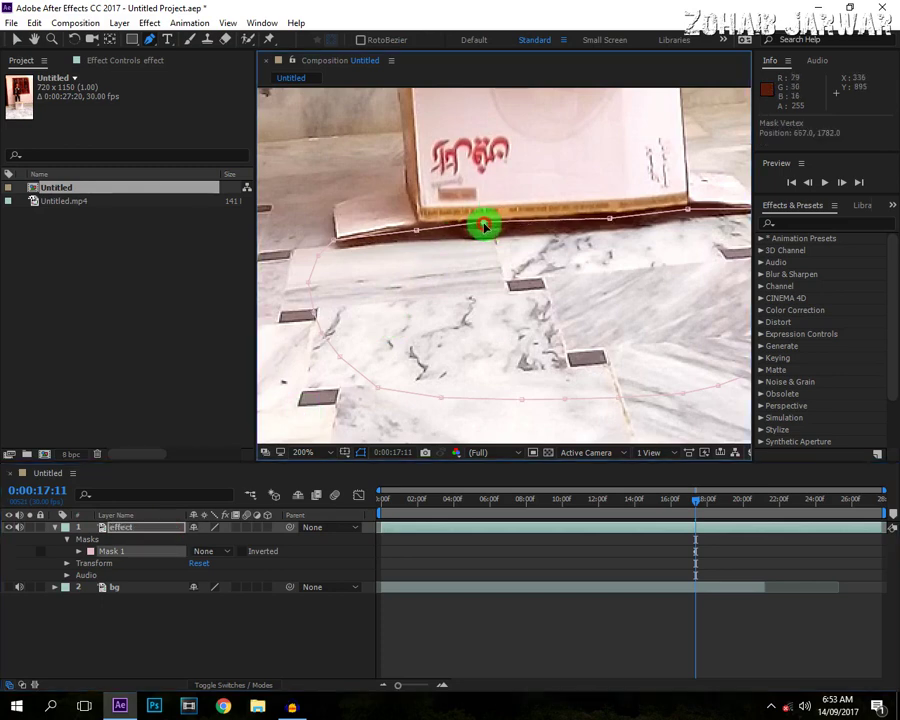
{"action": "left_click", "coordinate": [431, 235]}
{"action": "left_click_drag", "start_coordinate": [418, 235], "coordinate": [420, 228]}
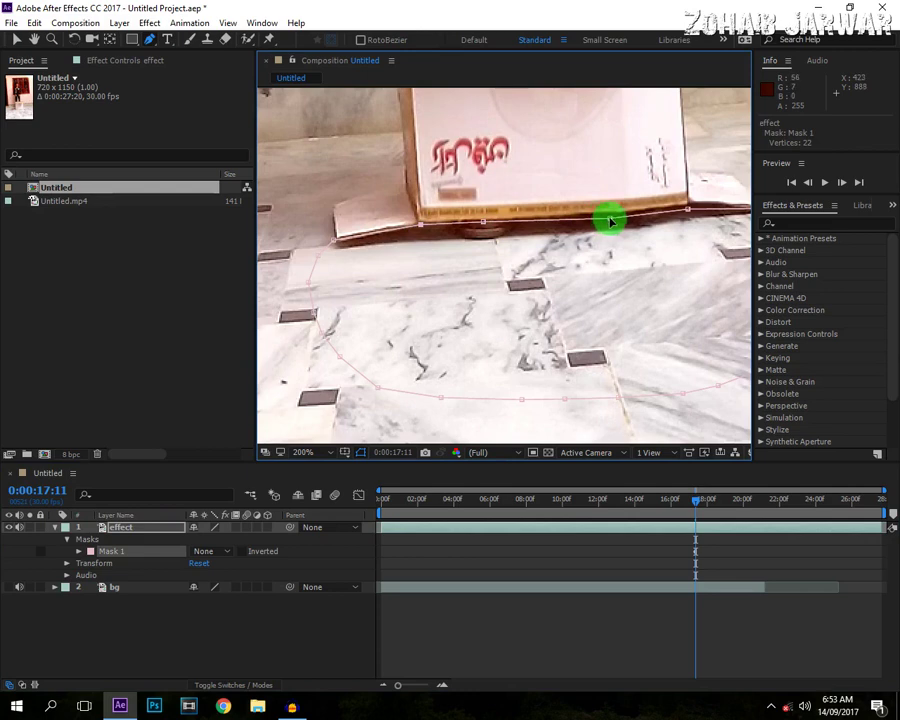
{"action": "left_click_drag", "start_coordinate": [612, 220], "coordinate": [609, 216]}
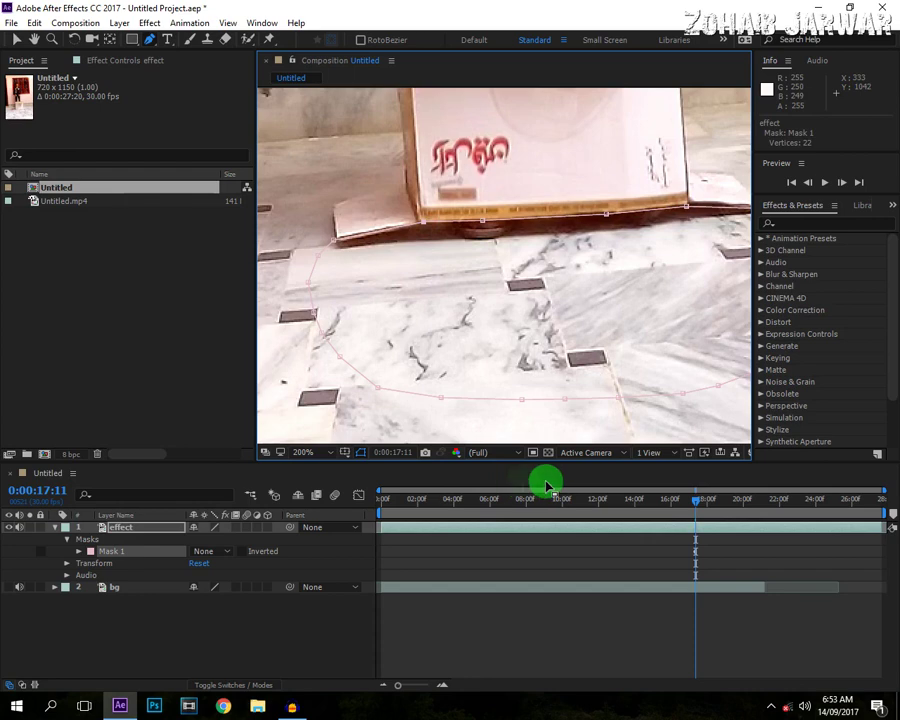
{"action": "left_click_drag", "start_coordinate": [697, 507], "coordinate": [697, 507]}
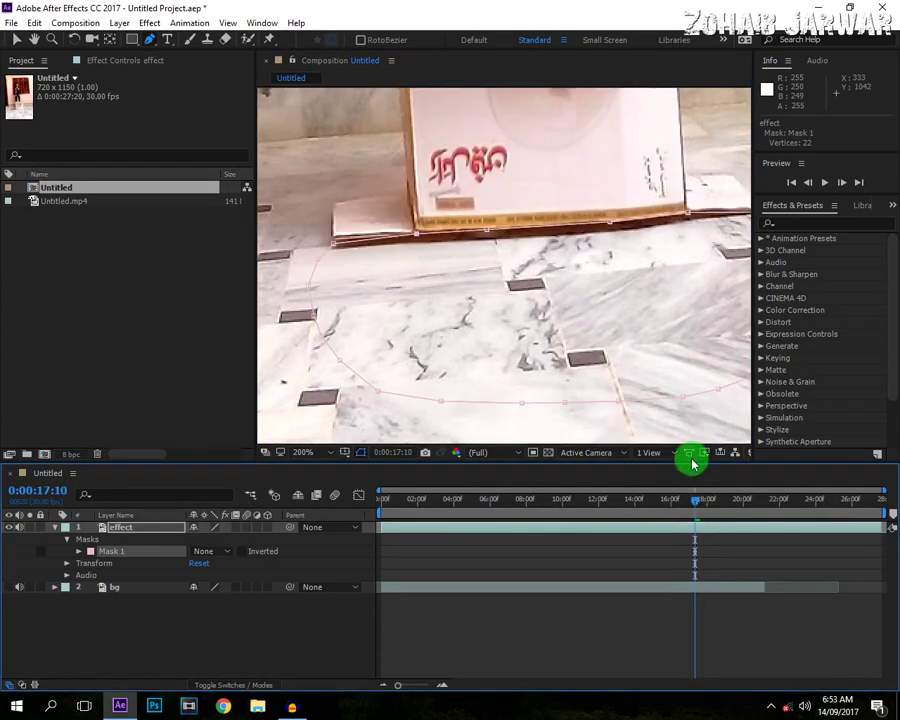
Advance to 0:00:17:11 and check the mask points along the box's right side
{"action": "key", "text": "Page_Down"}
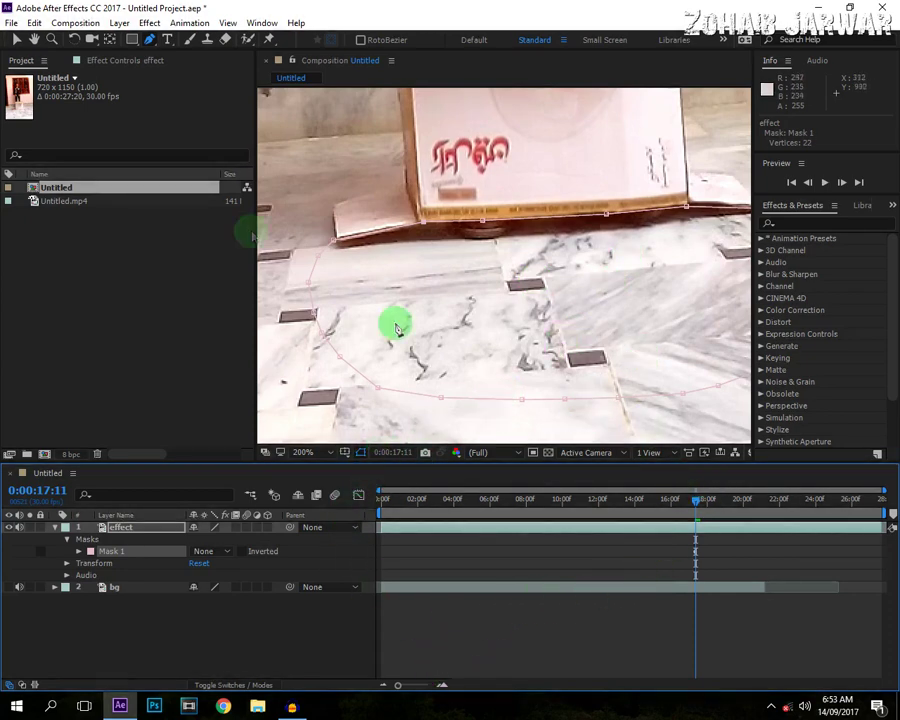
{"action": "left_click", "coordinate": [32, 39]}
{"action": "left_click_drag", "start_coordinate": [619, 329], "coordinate": [548, 331]}
{"action": "left_click", "coordinate": [151, 42]}
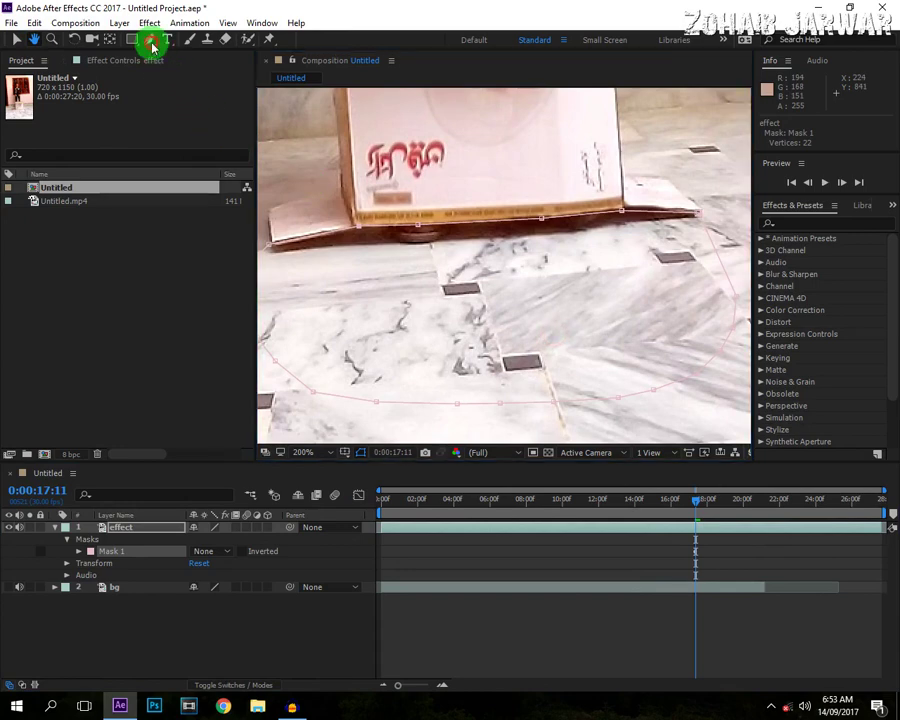
{"action": "left_click", "coordinate": [622, 215]}
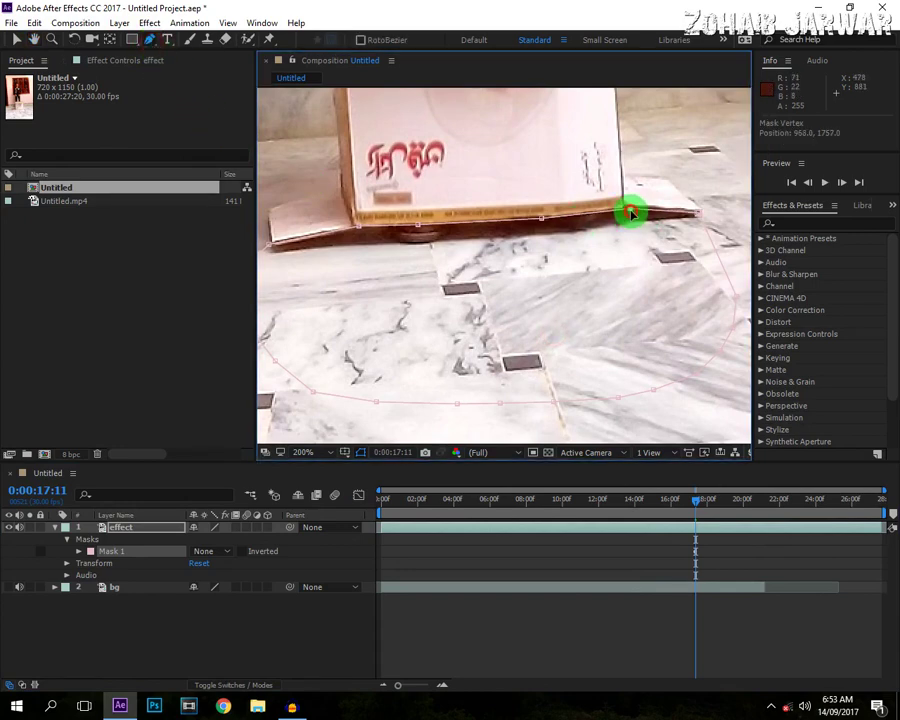
{"action": "left_click", "coordinate": [551, 221]}
{"action": "left_click", "coordinate": [540, 221]}
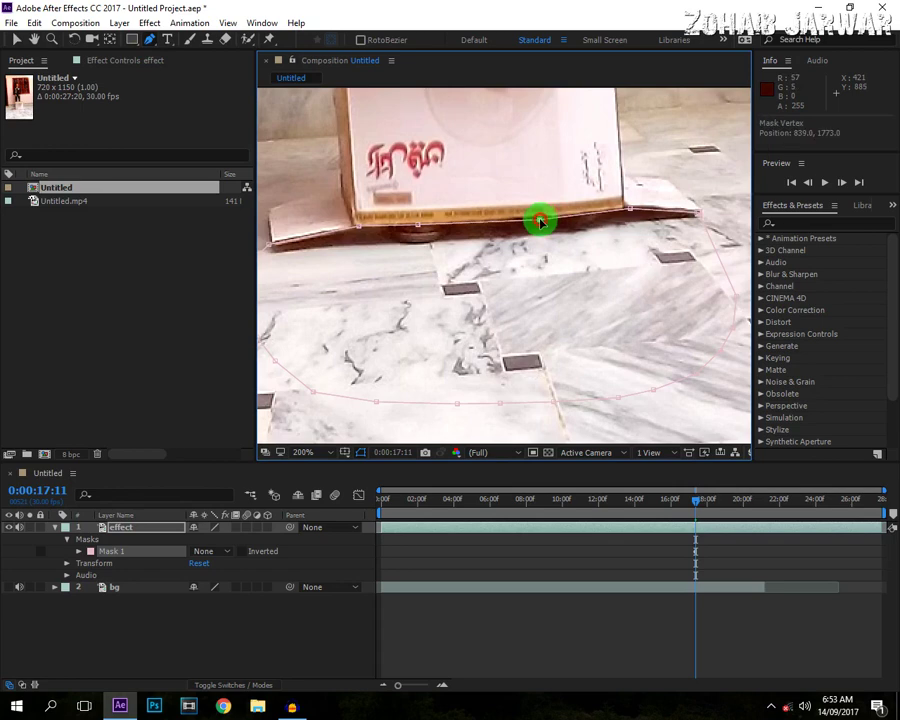
{"action": "left_click", "coordinate": [540, 221]}
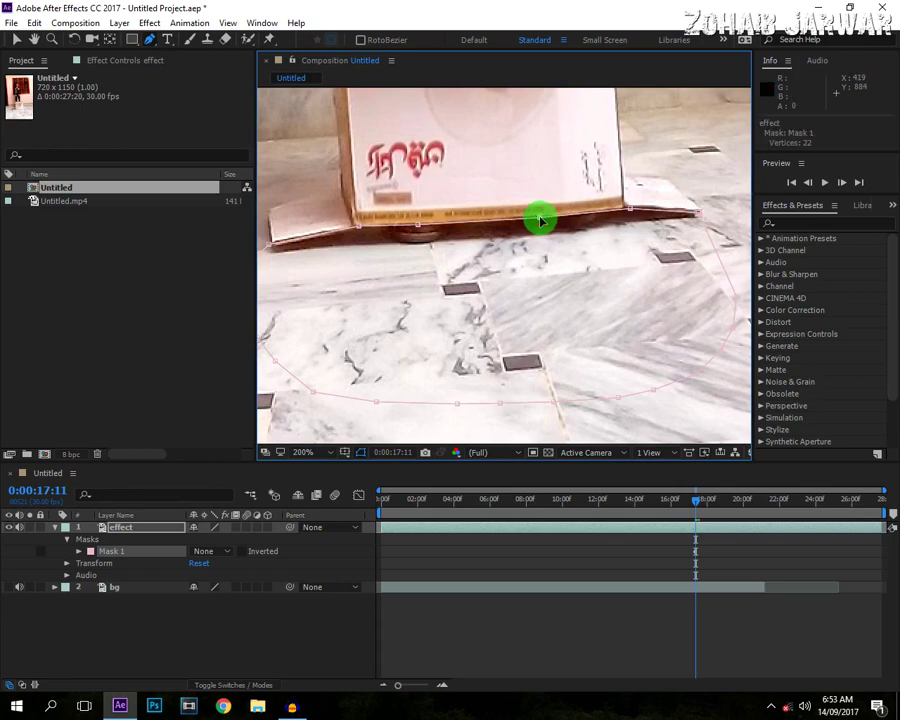
At 0:00:17:12, pull the left, middle and right mask points up to the box edge
{"action": "key", "text": "Page_Down"}
{"action": "left_click", "coordinate": [413, 232]}
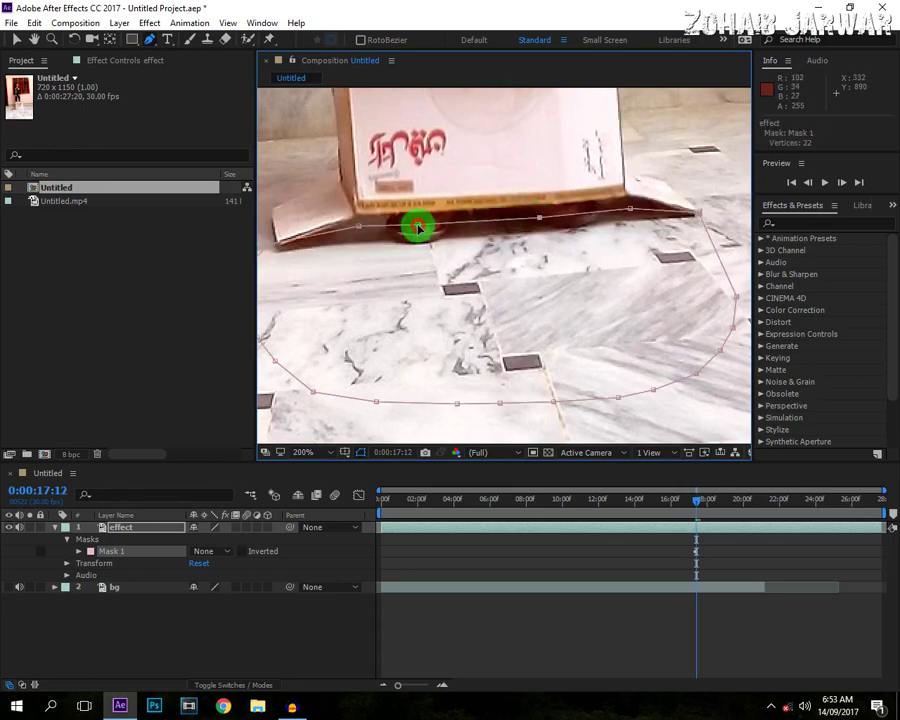
{"action": "left_click_drag", "start_coordinate": [418, 227], "coordinate": [419, 217]}
{"action": "left_click", "coordinate": [540, 222]}
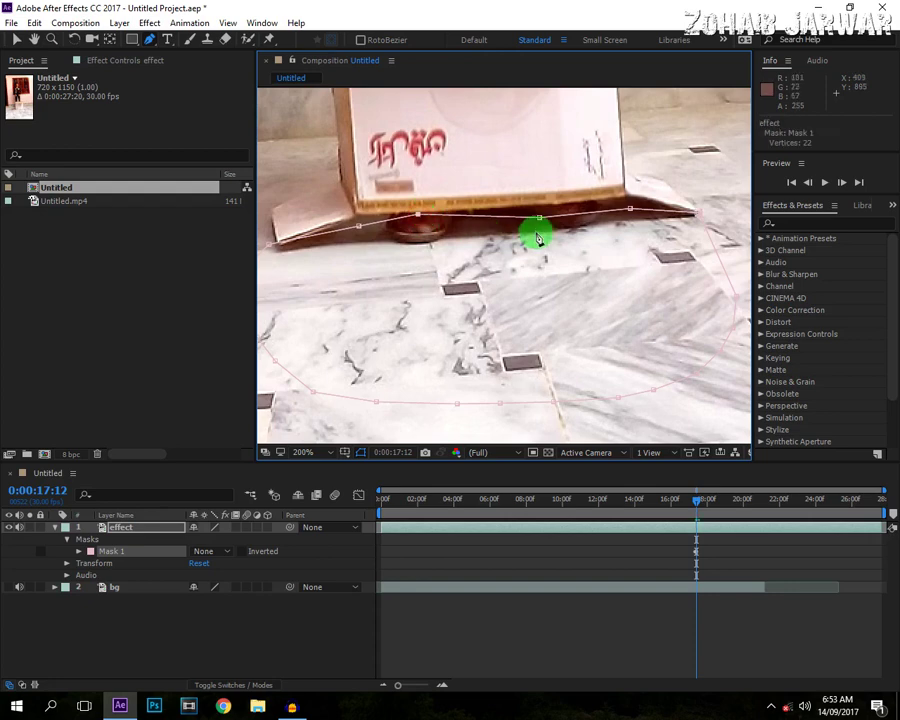
{"action": "left_click_drag", "start_coordinate": [540, 222], "coordinate": [537, 206]}
{"action": "left_click", "coordinate": [631, 213]}
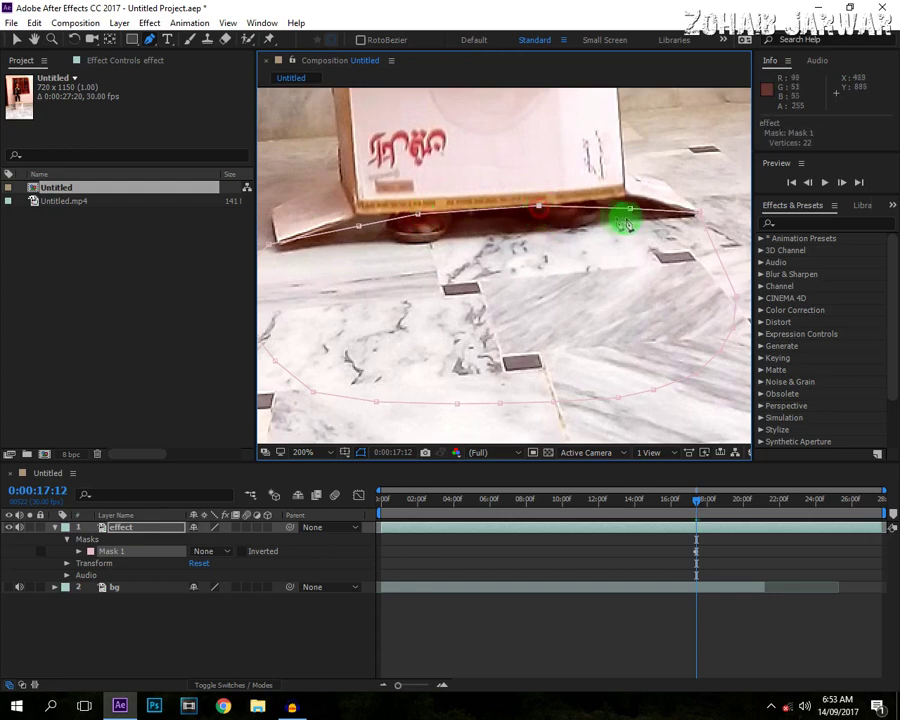
{"action": "left_click_drag", "start_coordinate": [631, 210], "coordinate": [628, 204]}
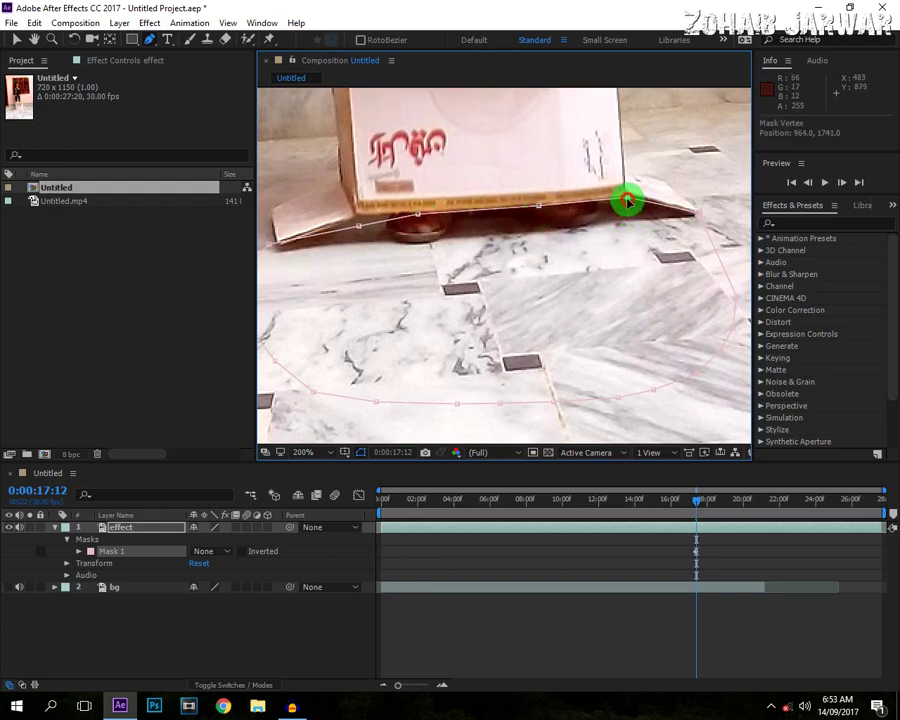
{"action": "left_click", "coordinate": [371, 232]}
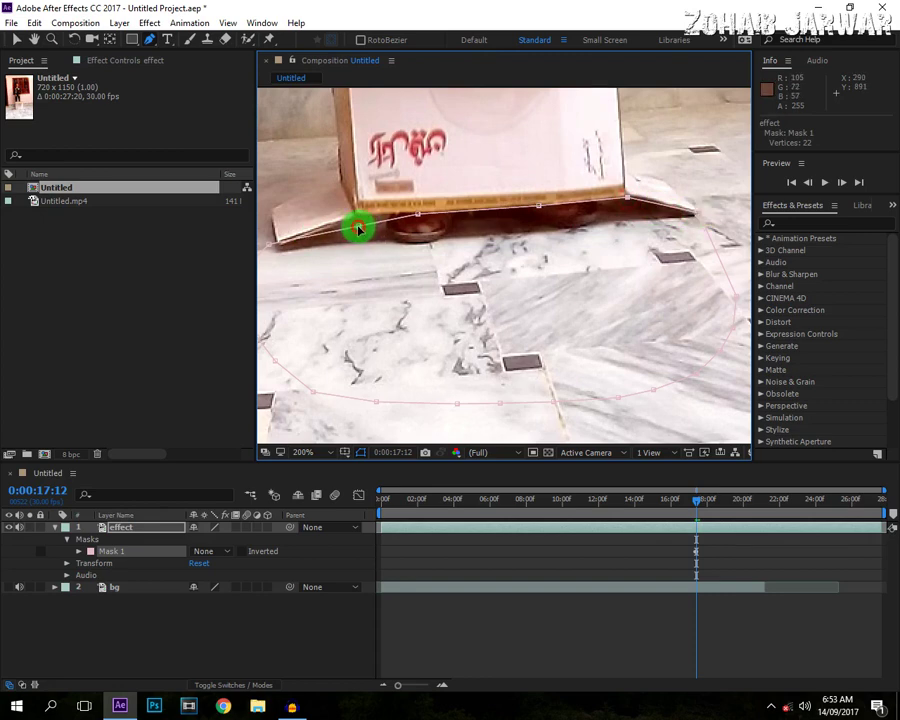
{"action": "left_click_drag", "start_coordinate": [358, 229], "coordinate": [273, 251]}
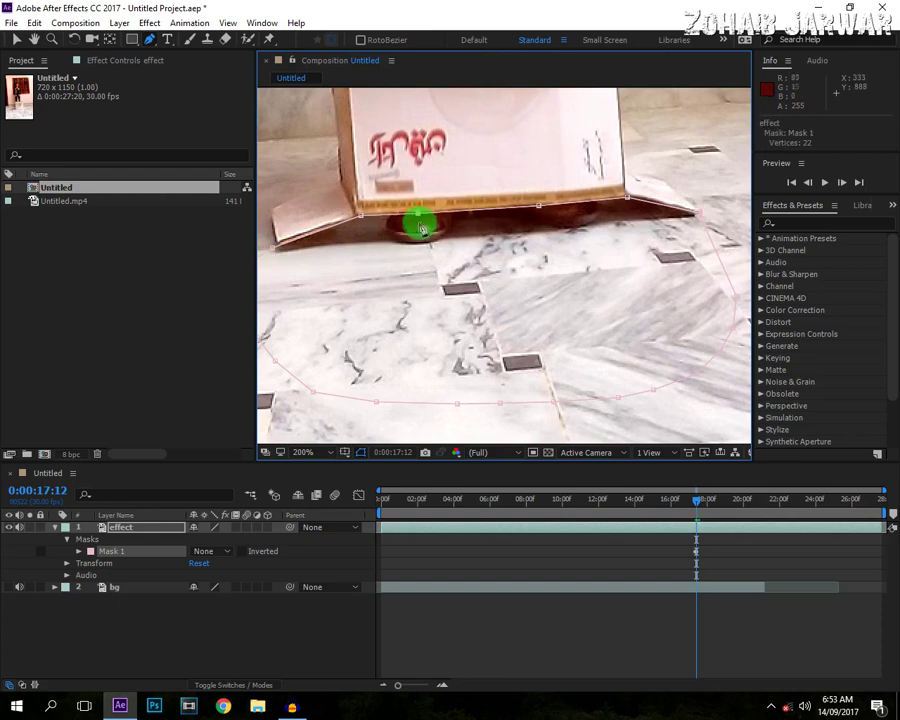
At 0:00:17:13, raise the mask points onto the box's bottom edge and nudge the left corner
{"action": "key", "text": "Page_Down"}
{"action": "left_click_drag", "start_coordinate": [418, 216], "coordinate": [419, 207]}
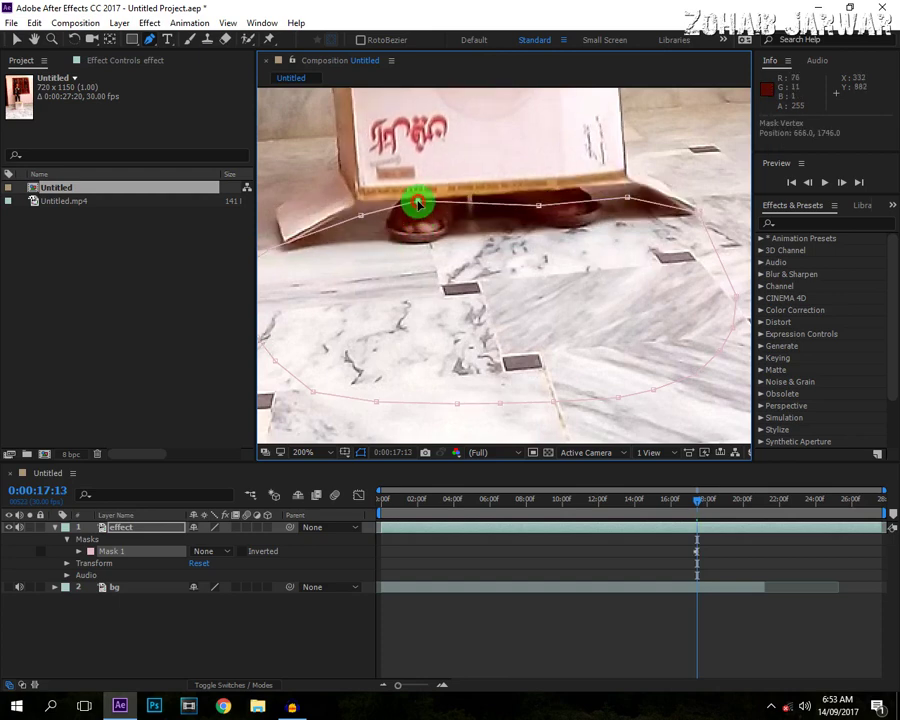
{"action": "left_click", "coordinate": [537, 208]}
{"action": "left_click_drag", "start_coordinate": [539, 208], "coordinate": [534, 196]}
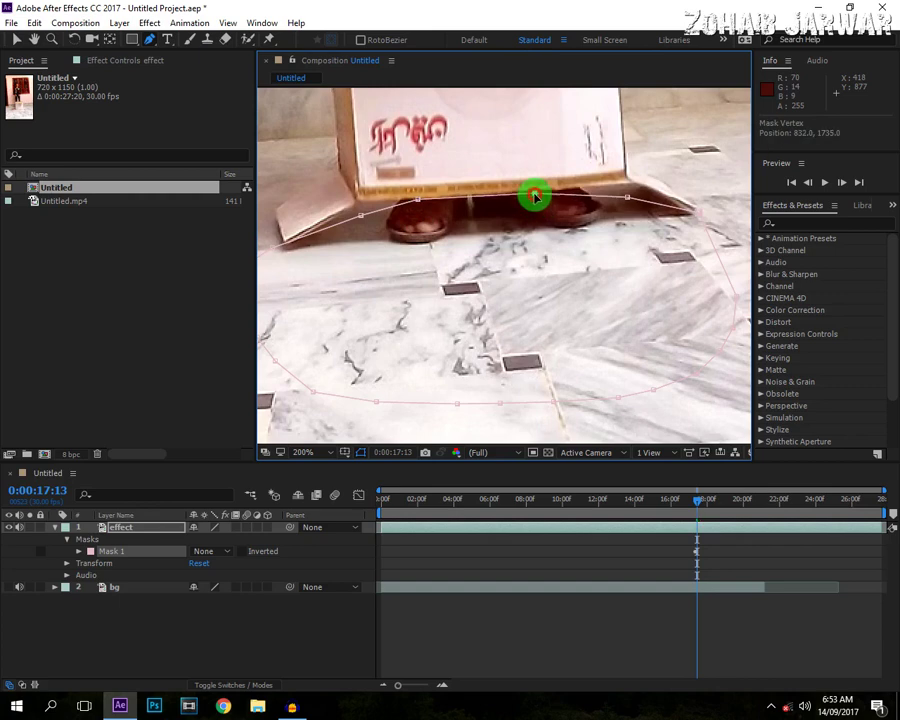
{"action": "left_click", "coordinate": [626, 197]}
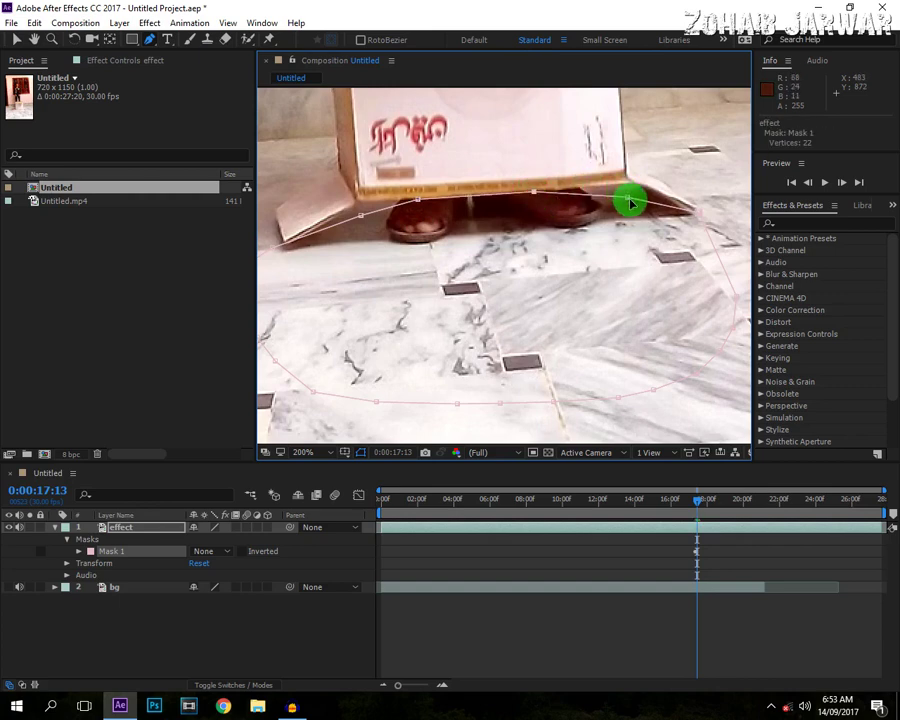
{"action": "left_click_drag", "start_coordinate": [627, 198], "coordinate": [630, 185]}
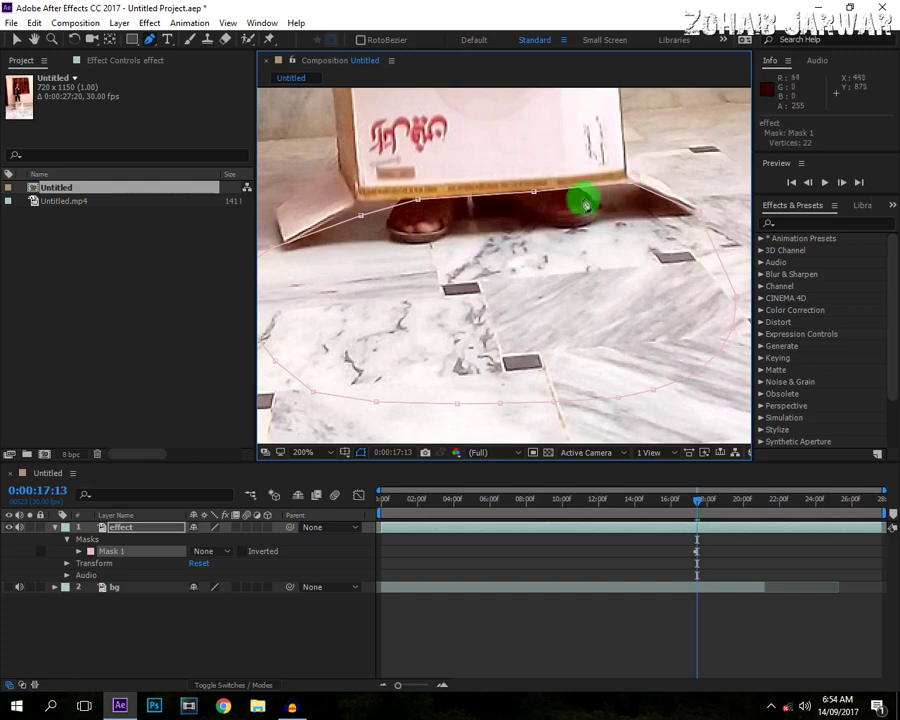
{"action": "left_click_drag", "start_coordinate": [699, 213], "coordinate": [696, 217]}
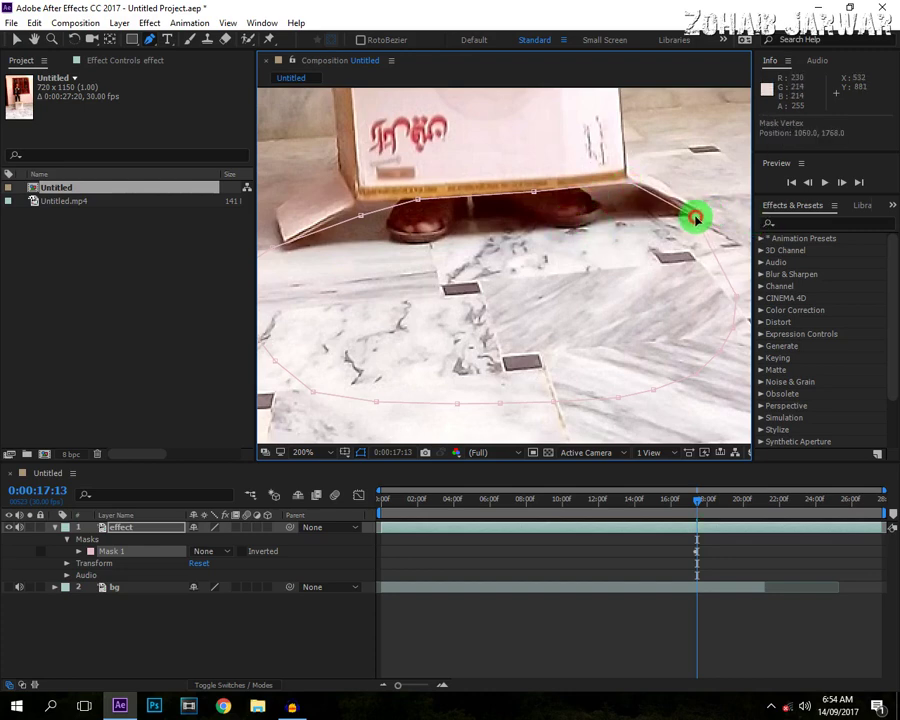
{"action": "left_click", "coordinate": [376, 220]}
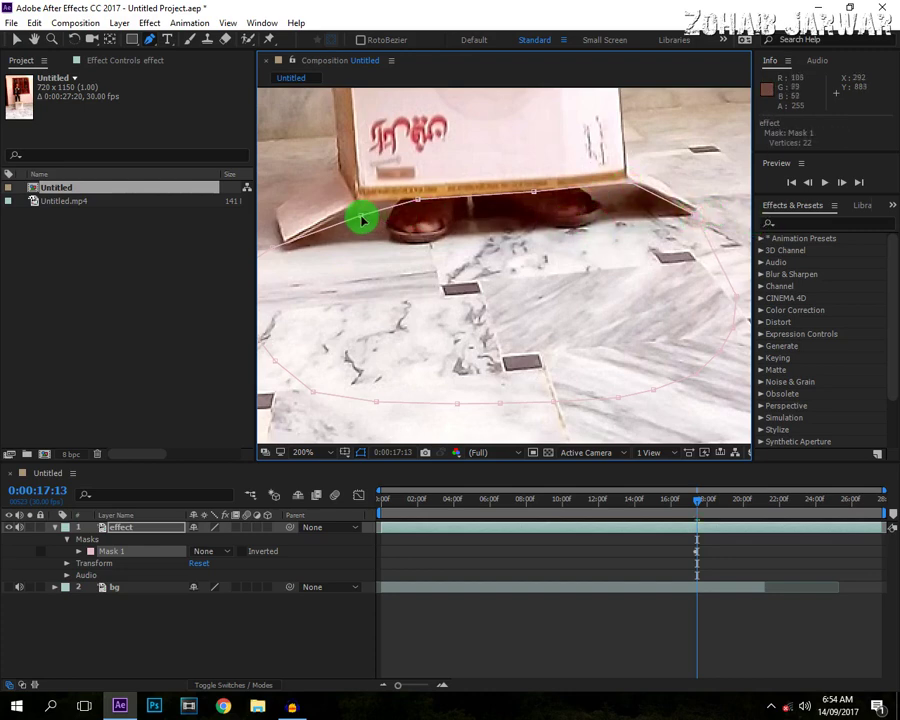
{"action": "left_click_drag", "start_coordinate": [362, 219], "coordinate": [361, 207]}
{"action": "left_click", "coordinate": [435, 210]}
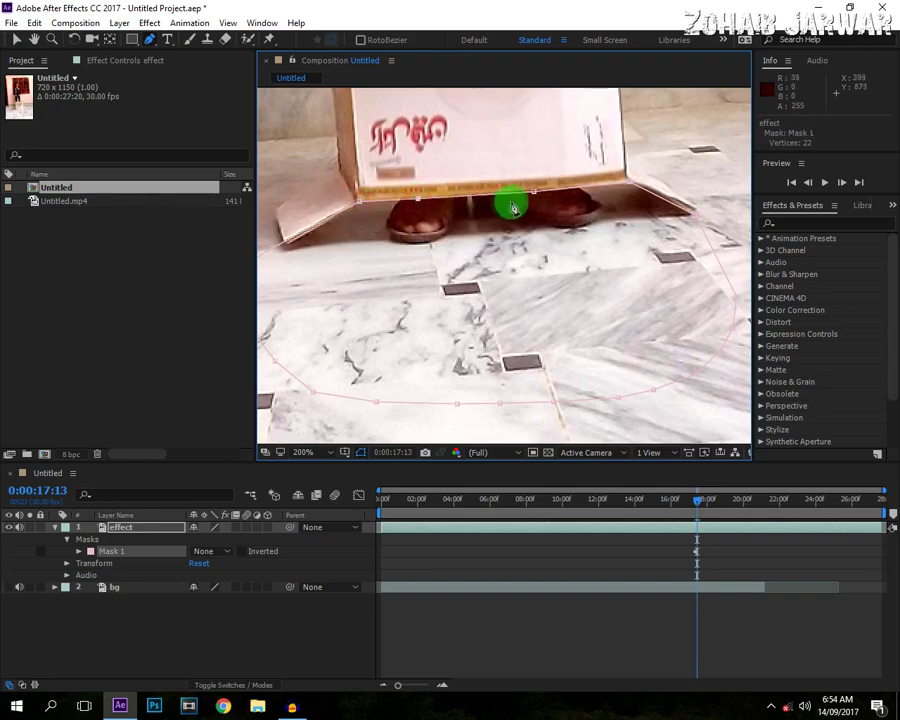
{"action": "left_click", "coordinate": [535, 197]}
{"action": "left_click", "coordinate": [535, 193]}
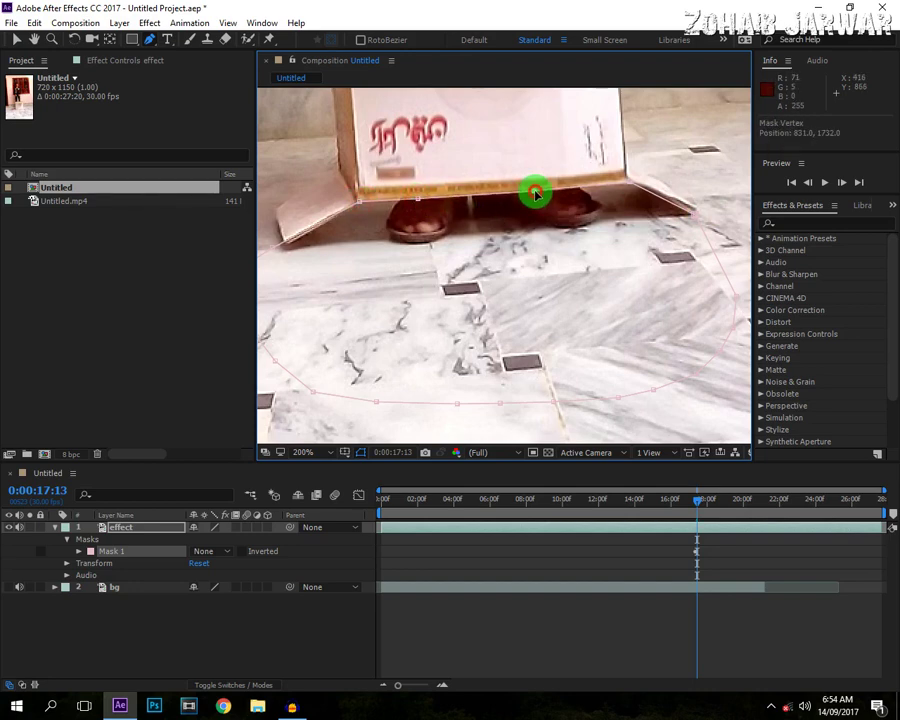
{"action": "left_click", "coordinate": [277, 251]}
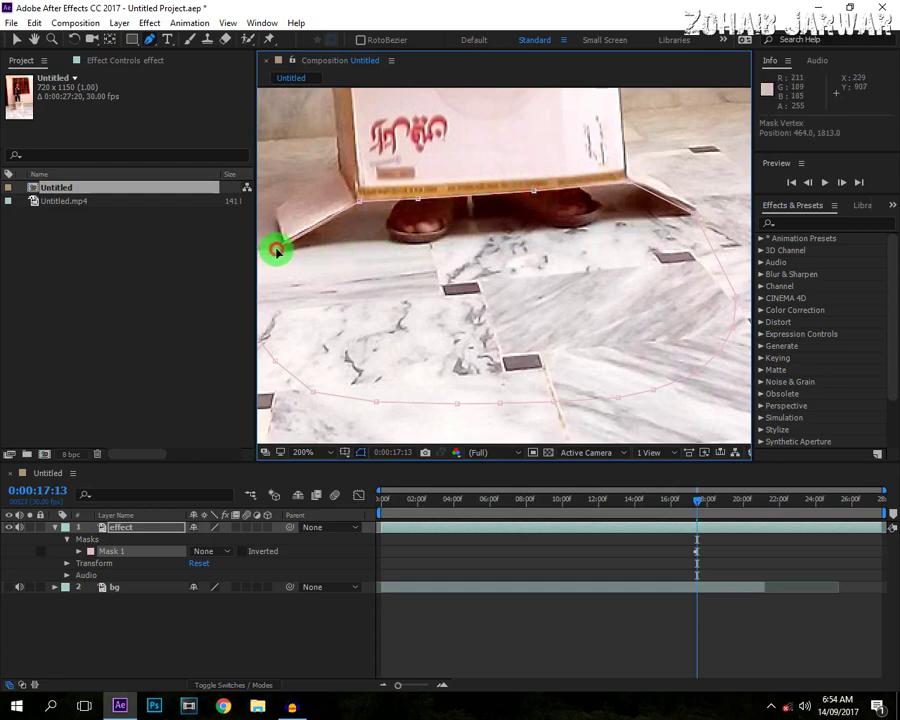
{"action": "left_click_drag", "start_coordinate": [277, 251], "coordinate": [279, 253]}
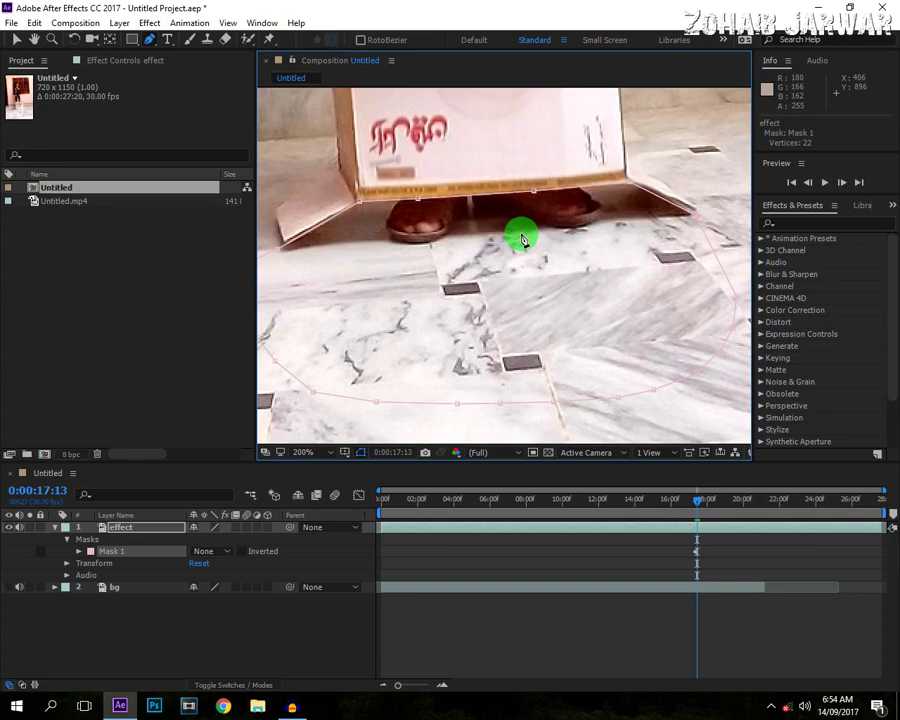
On the next frame, reshape Mask 1's left edge to the box corner and pan to show more floor
{"action": "key", "text": "Page_Down"}
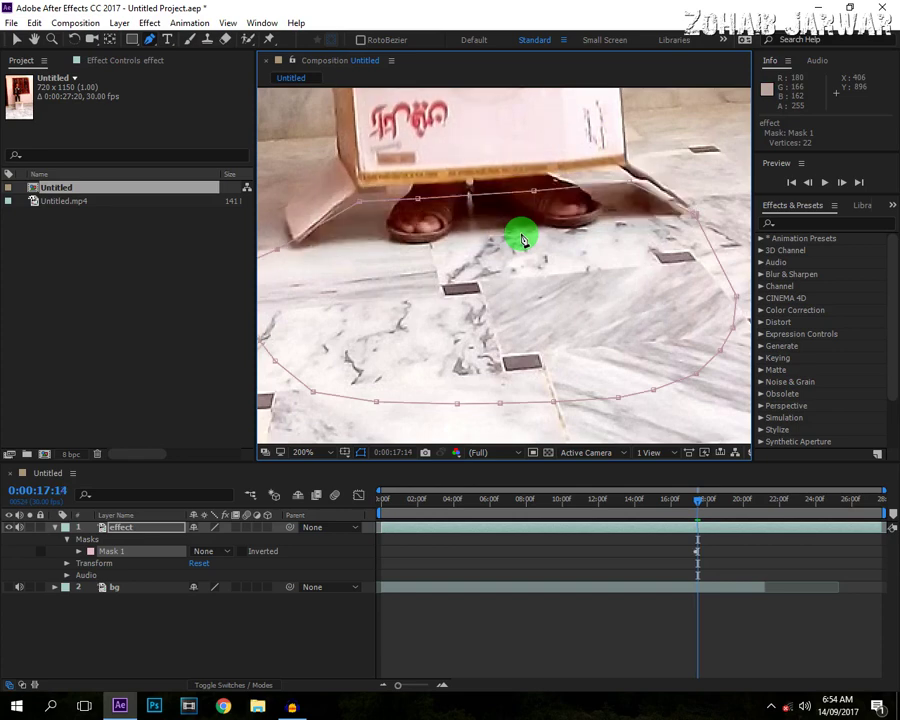
{"action": "left_click_drag", "start_coordinate": [279, 254], "coordinate": [286, 251]}
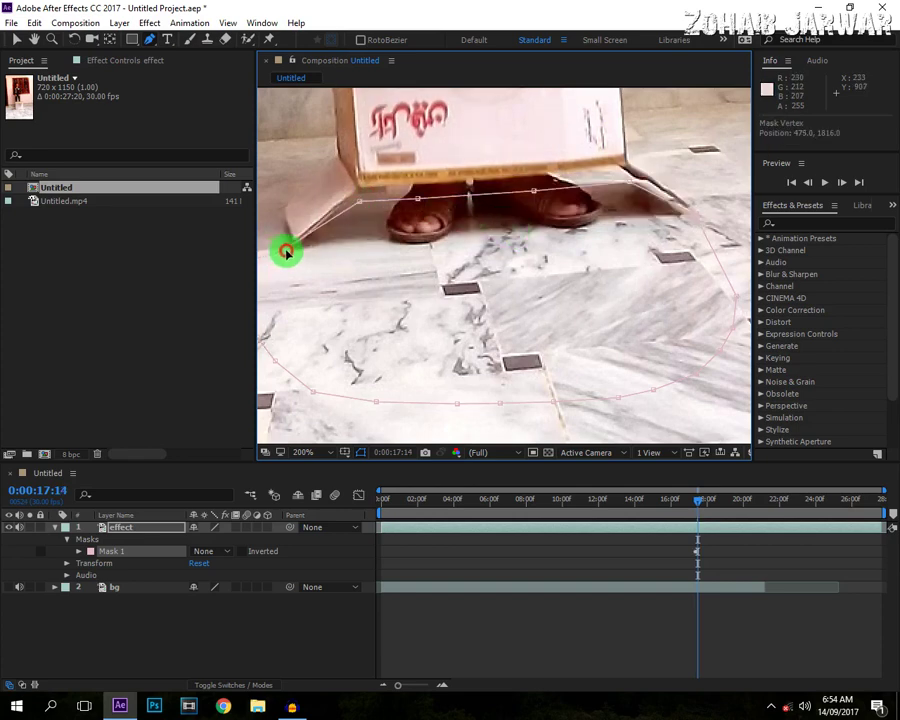
{"action": "left_click", "coordinate": [26, 39]}
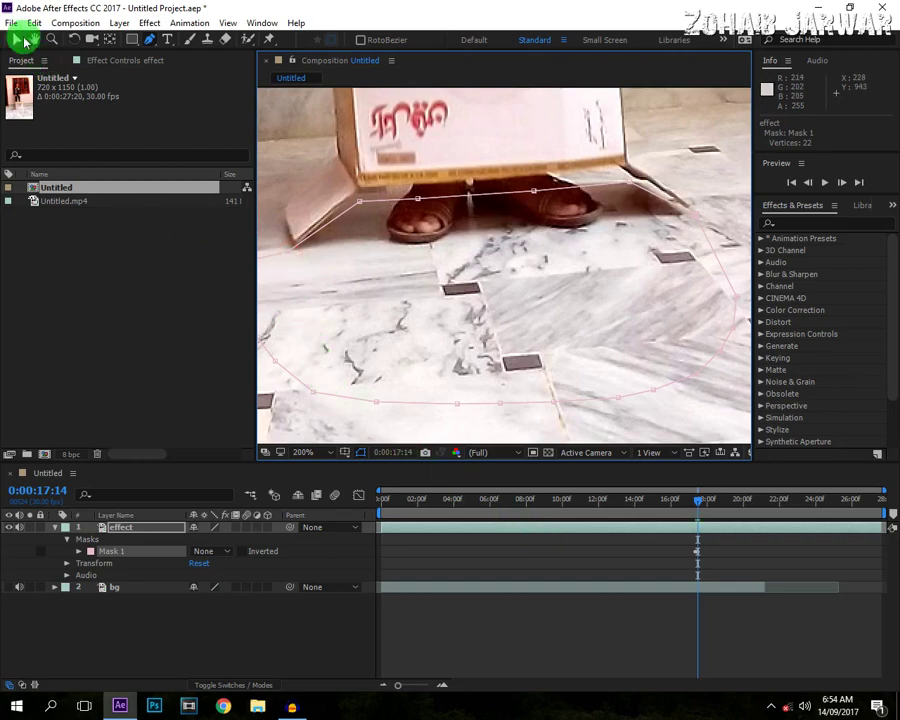
{"action": "left_click_drag", "start_coordinate": [448, 347], "coordinate": [518, 317]}
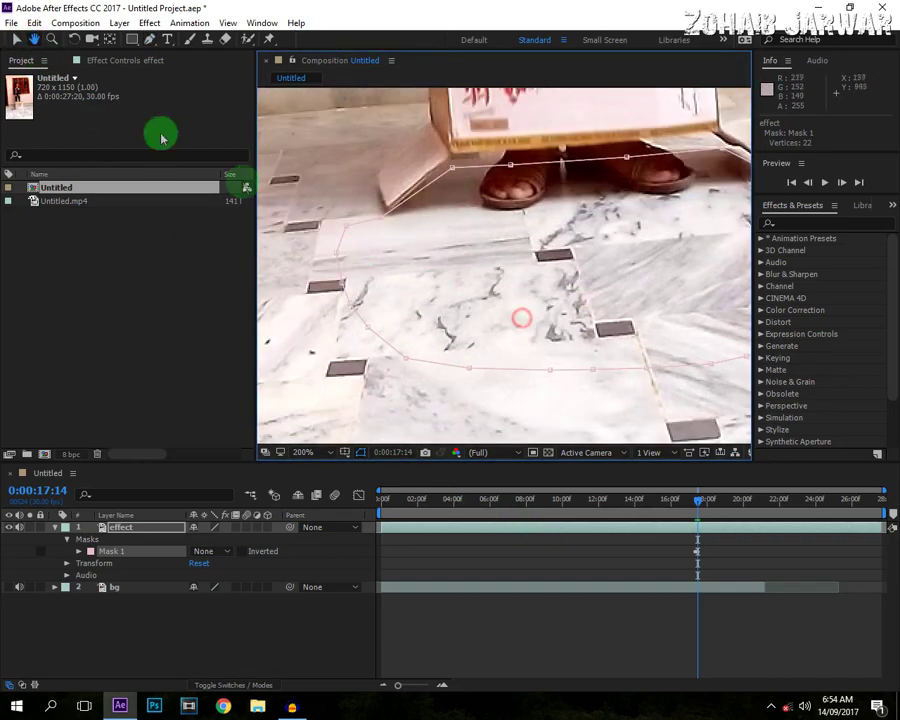
{"action": "left_click", "coordinate": [148, 41]}
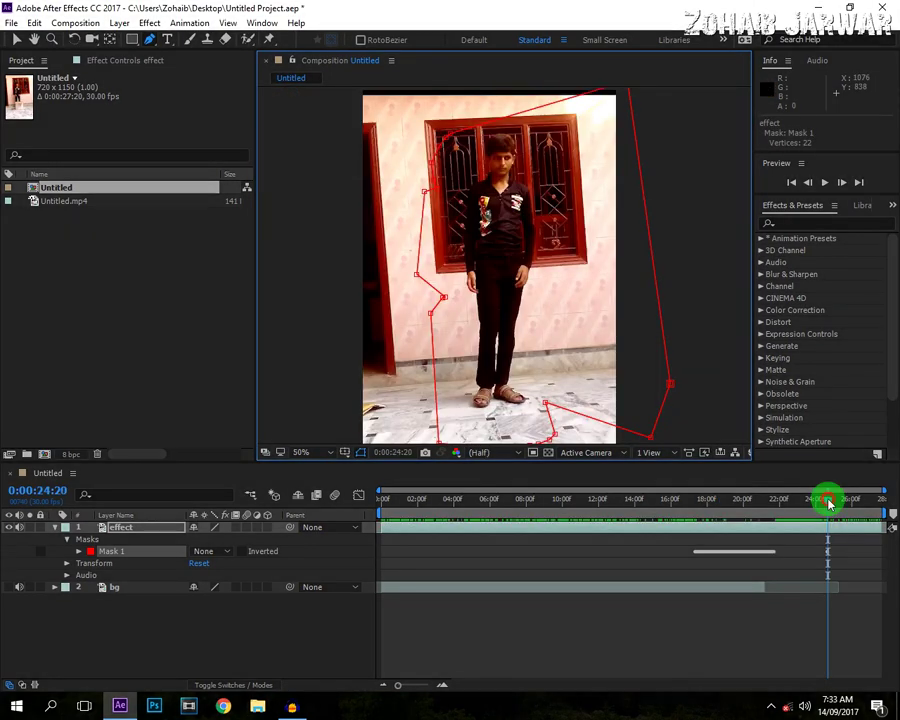
Scrub forward toward 0:00:26:14, where the boy walks in
{"action": "left_click_drag", "start_coordinate": [827, 503], "coordinate": [862, 498]}
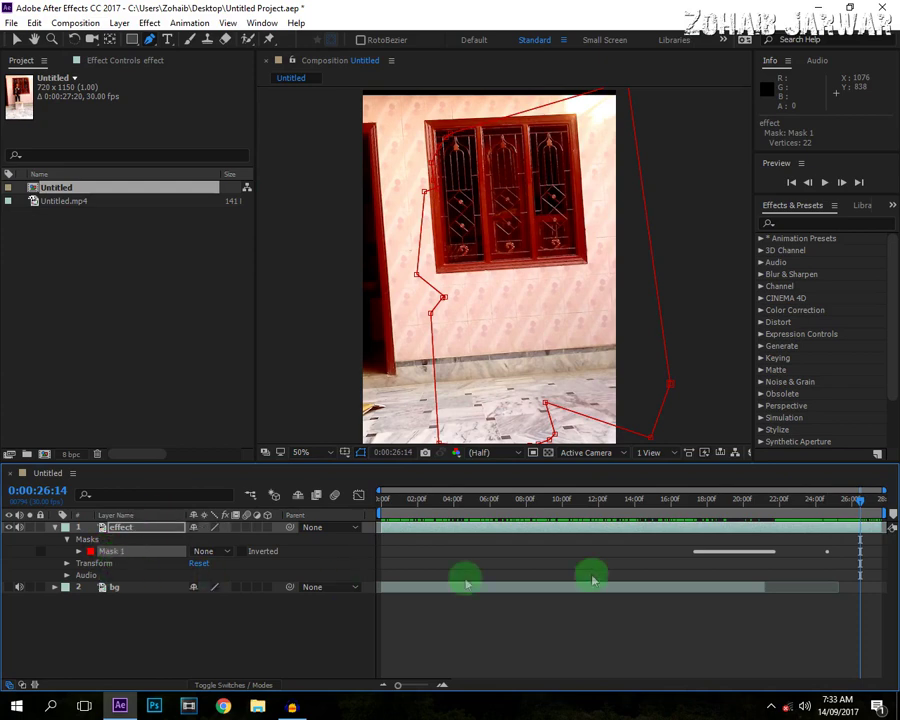
Rewind to around 0:00:17 and move a bottom Mask 1 point down and right
{"action": "left_click_drag", "start_coordinate": [862, 503], "coordinate": [690, 502]}
{"action": "left_click_drag", "start_coordinate": [701, 501], "coordinate": [828, 495]}
{"action": "left_click_drag", "start_coordinate": [546, 403], "coordinate": [567, 424]}
Near 0:00:22:16, extend the mask's bottom edge and push the bottom-right point outward frame by frame
{"action": "left_click_drag", "start_coordinate": [831, 501], "coordinate": [878, 498]}
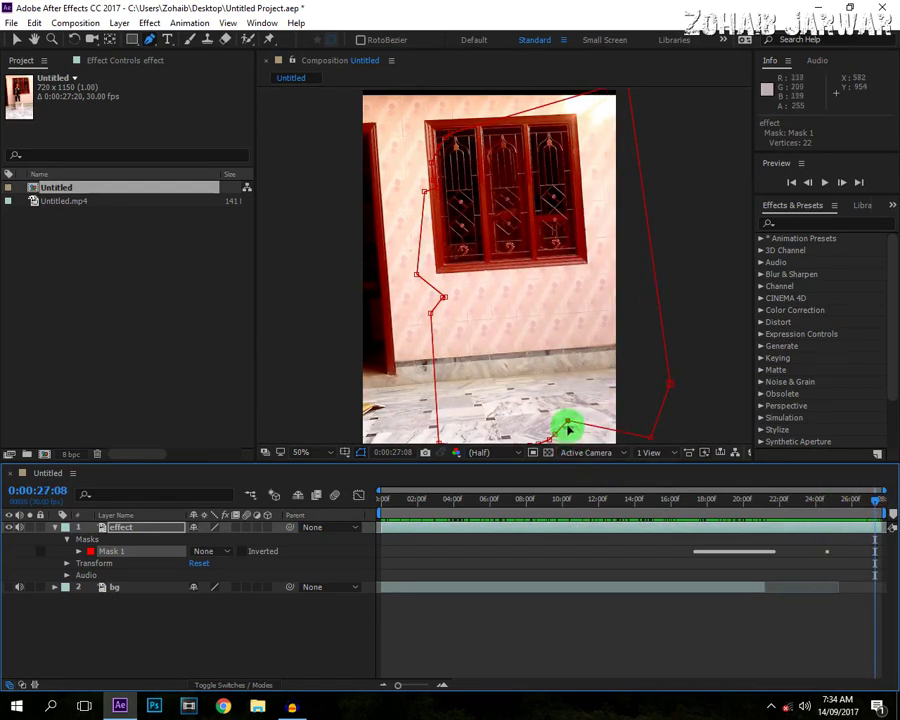
{"action": "left_click_drag", "start_coordinate": [567, 428], "coordinate": [579, 440]}
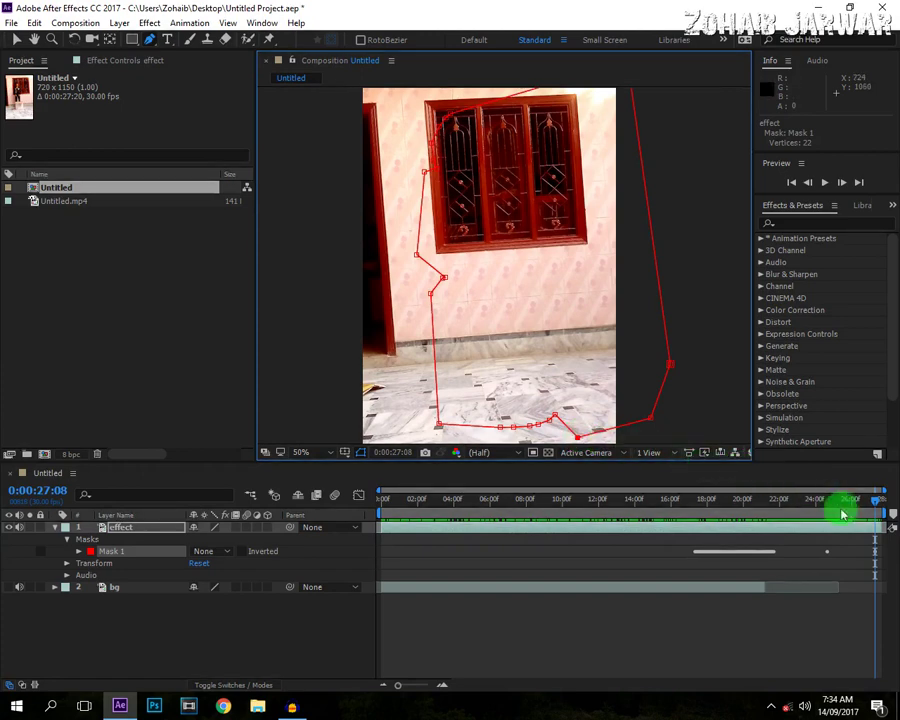
{"action": "left_click_drag", "start_coordinate": [876, 508], "coordinate": [840, 505]}
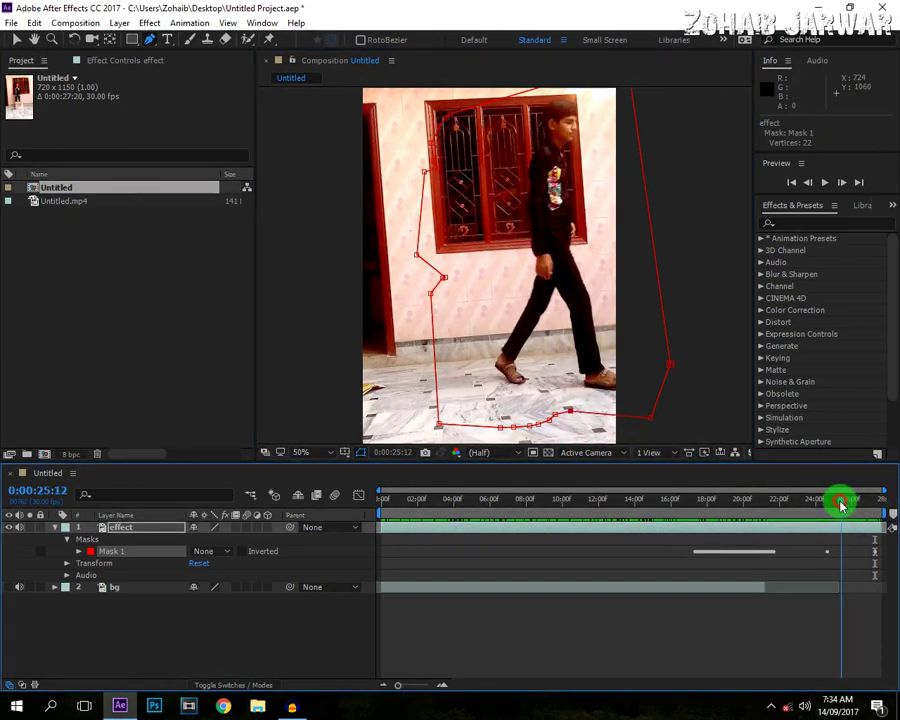
{"action": "left_click_drag", "start_coordinate": [569, 413], "coordinate": [577, 435]}
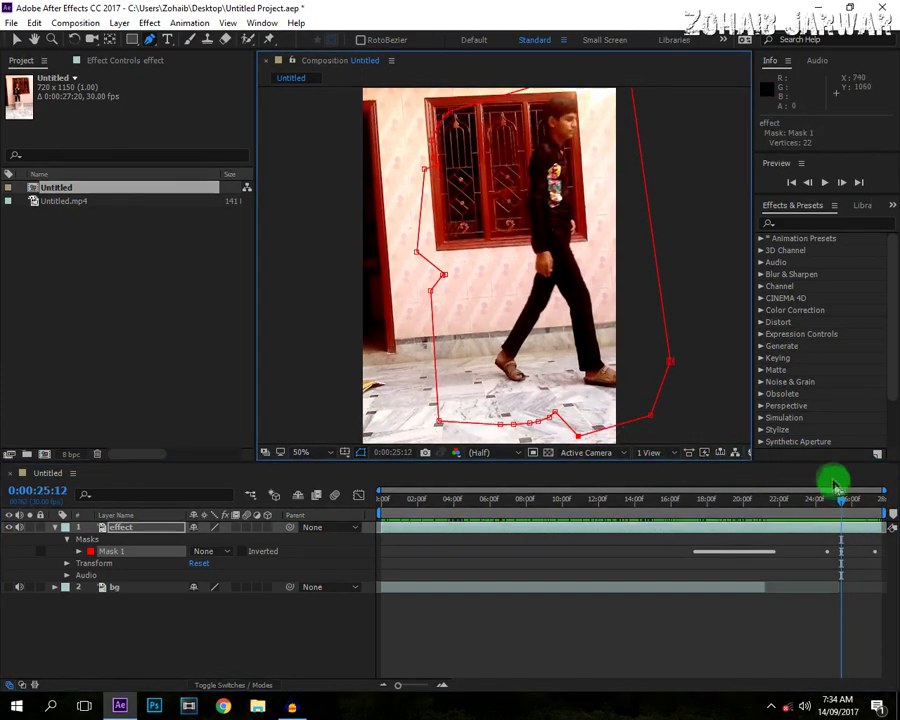
{"action": "left_click_drag", "start_coordinate": [843, 503], "coordinate": [829, 500]}
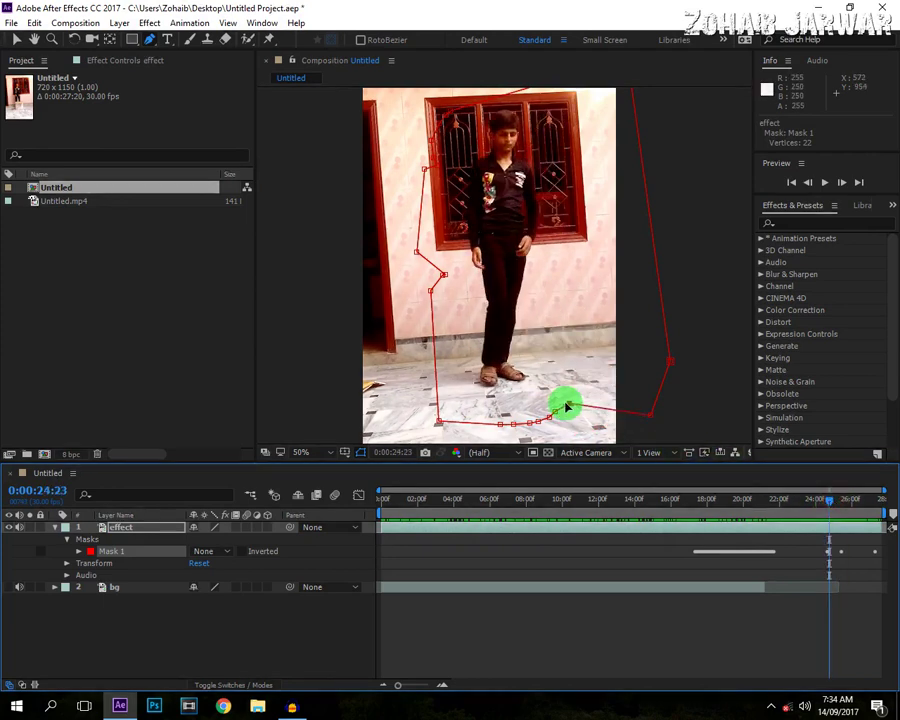
{"action": "left_click_drag", "start_coordinate": [569, 404], "coordinate": [598, 433]}
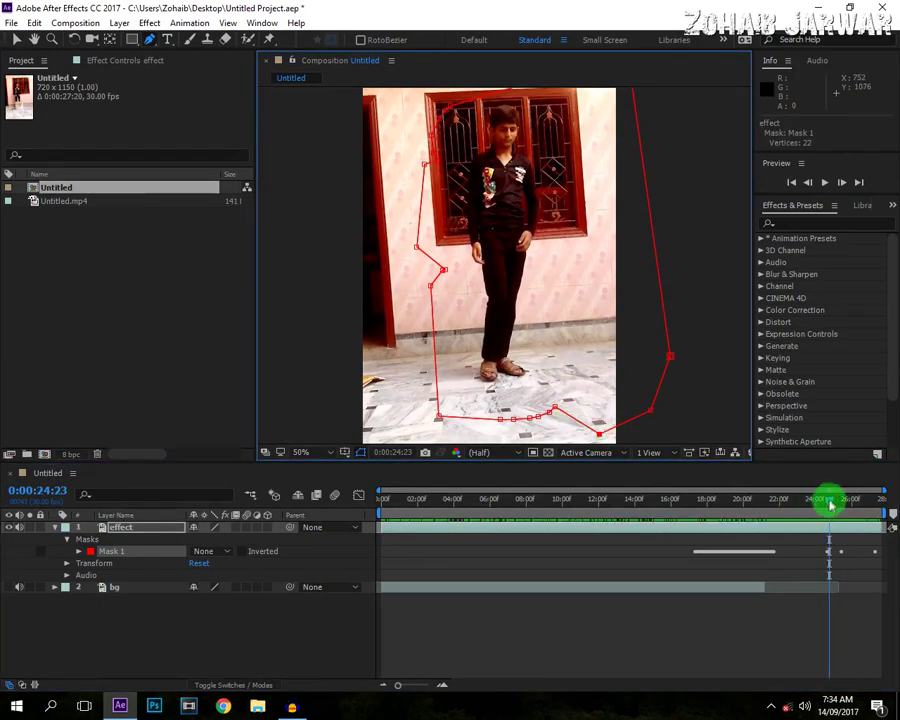
{"action": "left_click_drag", "start_coordinate": [829, 505], "coordinate": [788, 495]}
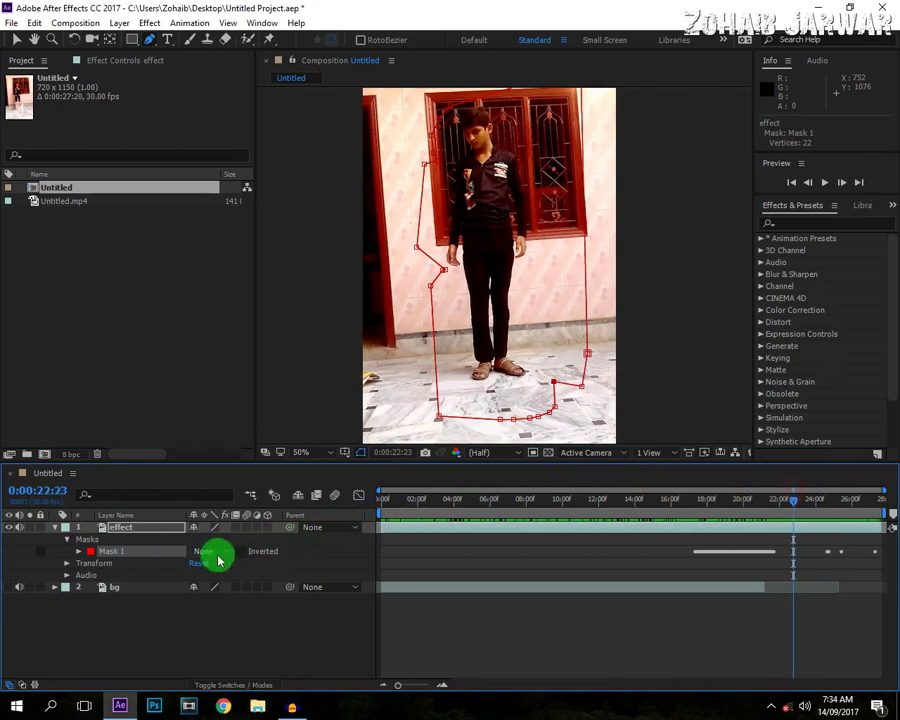
Set Mask 1's mode to Subtract, deselect the layer, and scrub to watch the person vanish
{"action": "left_click", "coordinate": [216, 556]}
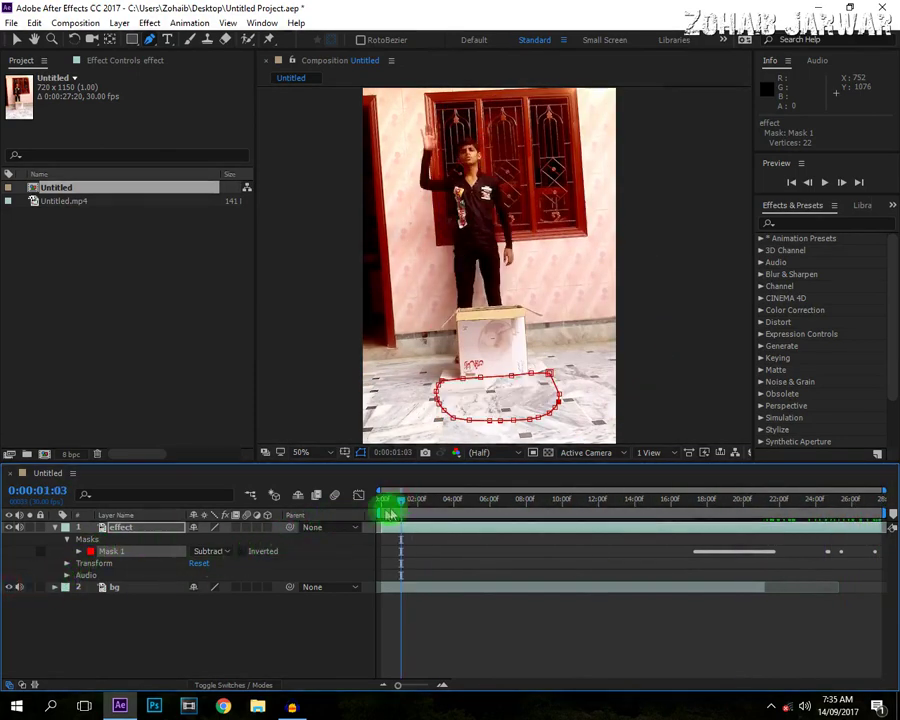
{"action": "left_click", "coordinate": [347, 625]}
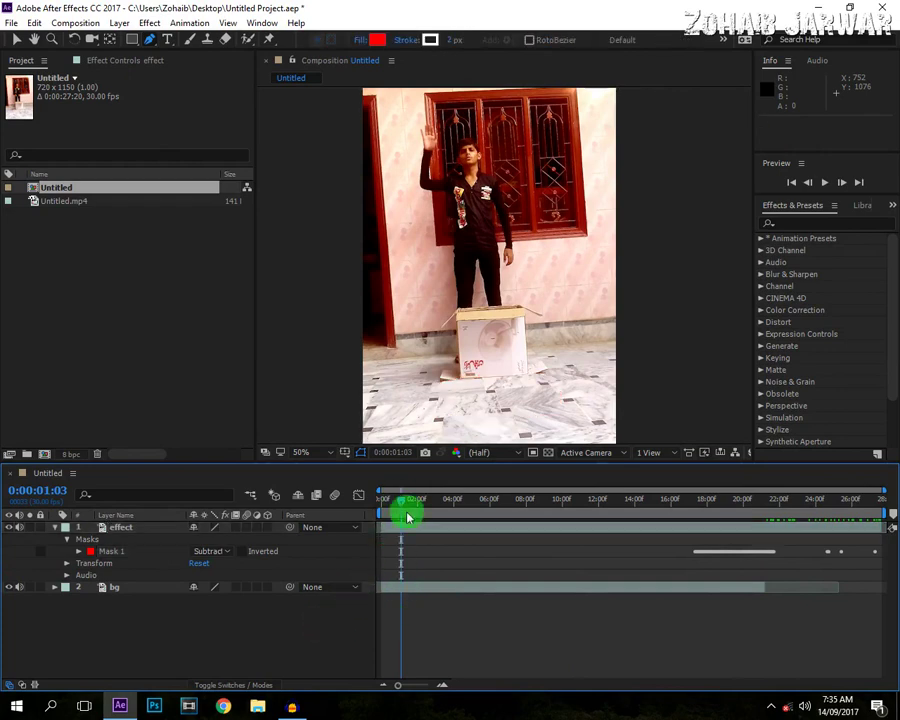
{"action": "left_click_drag", "start_coordinate": [399, 500], "coordinate": [761, 506]}
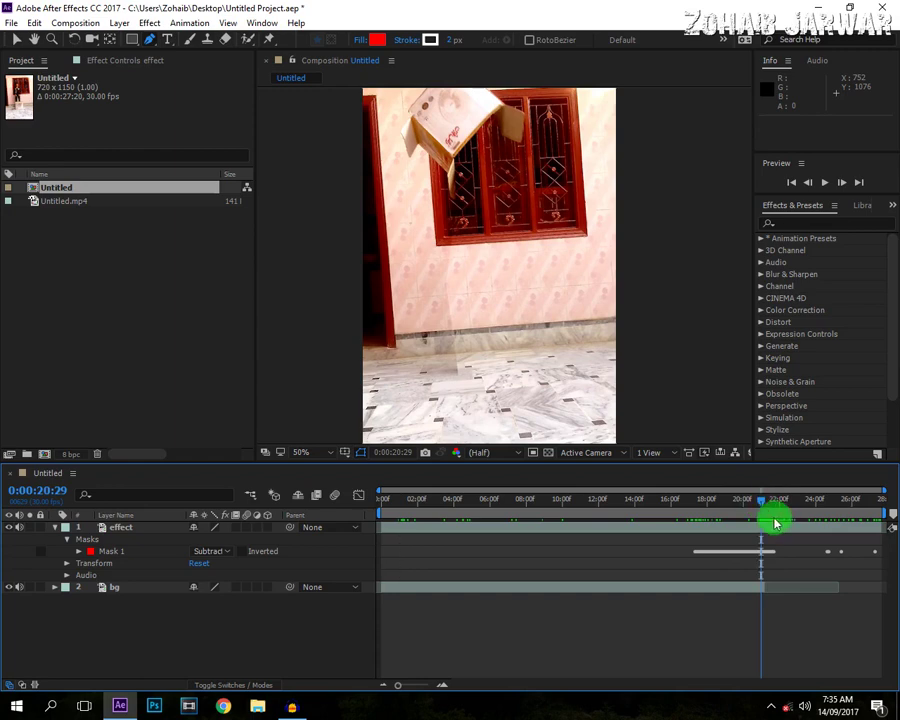
Align the effect layer's start to time zero with Alt+Home
{"action": "left_click", "coordinate": [430, 526]}
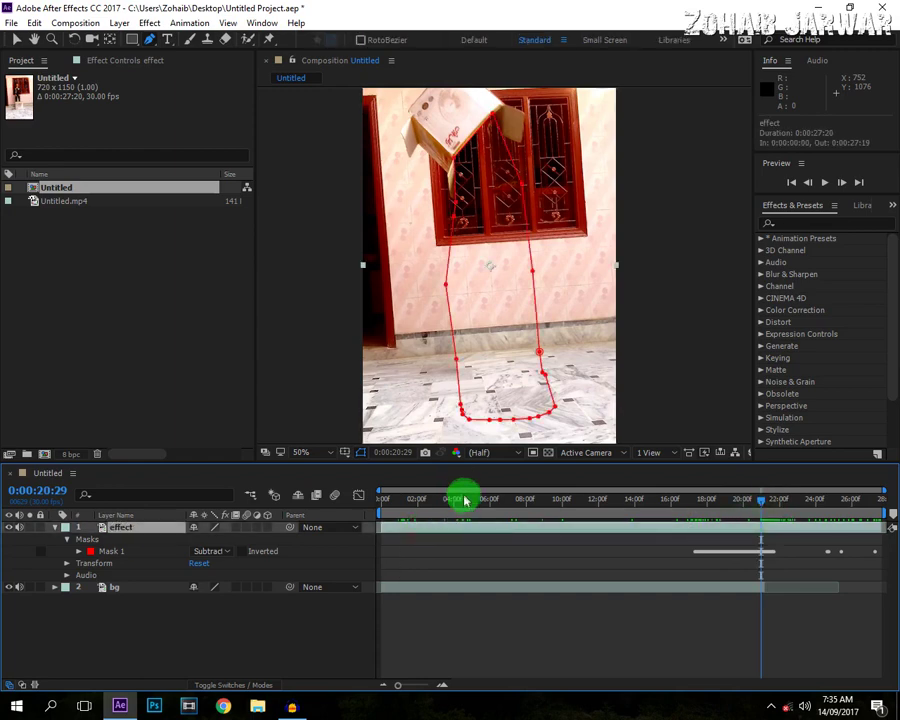
{"action": "left_click", "coordinate": [464, 500]}
{"action": "left_click_drag", "start_coordinate": [472, 500], "coordinate": [520, 492]}
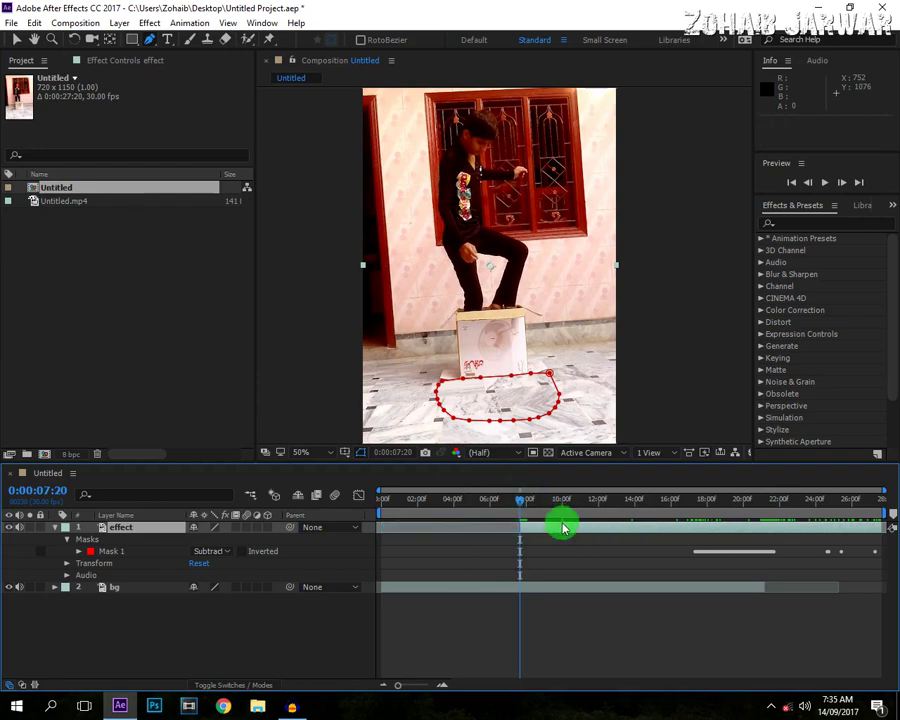
{"action": "key", "text": "alt+Home"}
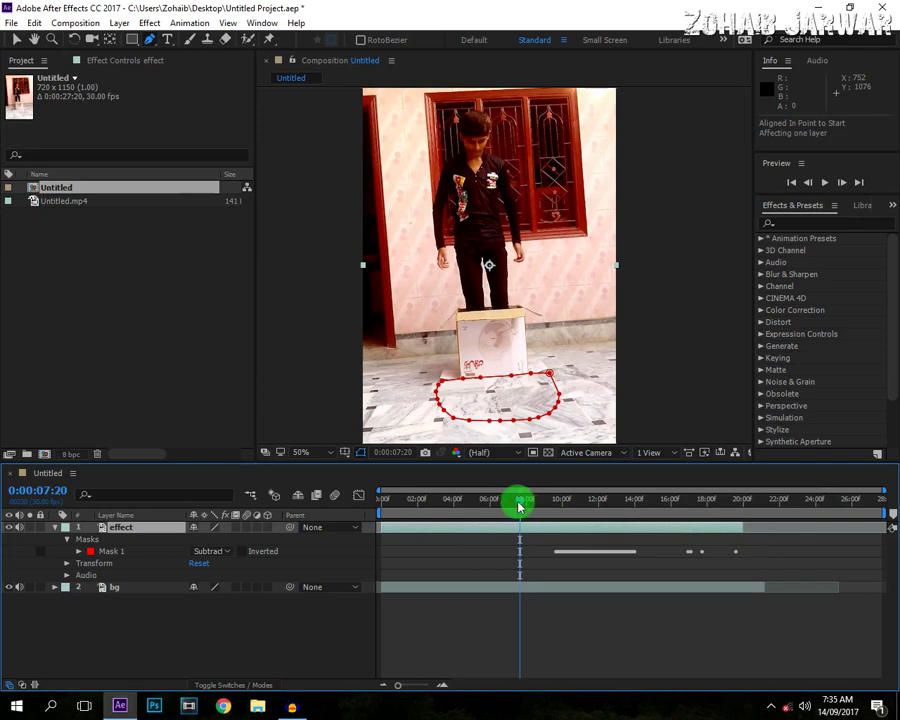
Scrub through the vanish and select the bg layer to review the brightness-adjusted footage
{"action": "left_click_drag", "start_coordinate": [519, 505], "coordinate": [748, 507]}
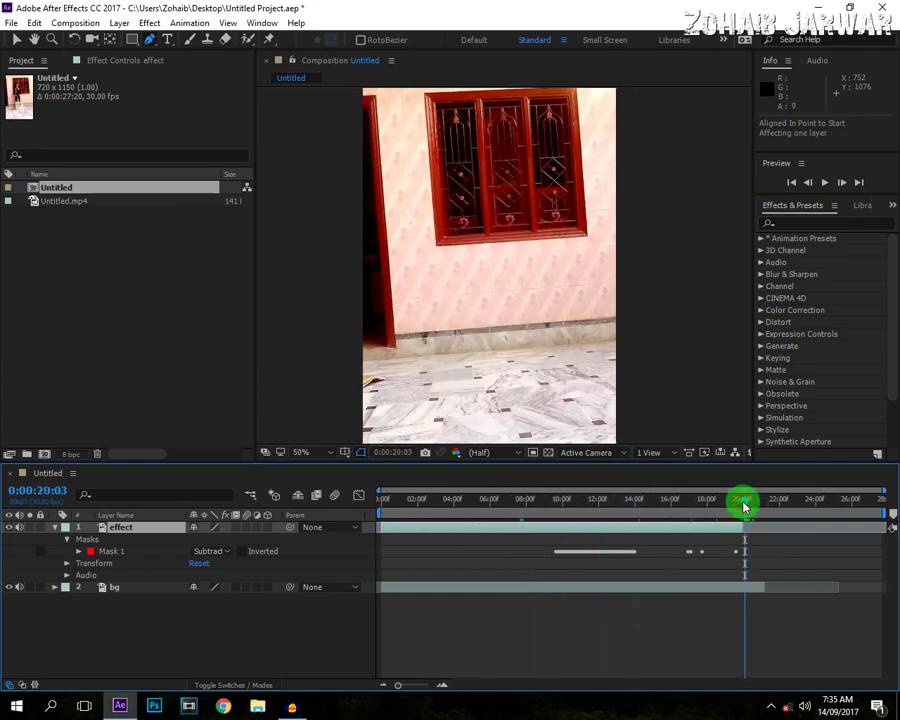
{"action": "left_click", "coordinate": [175, 589]}
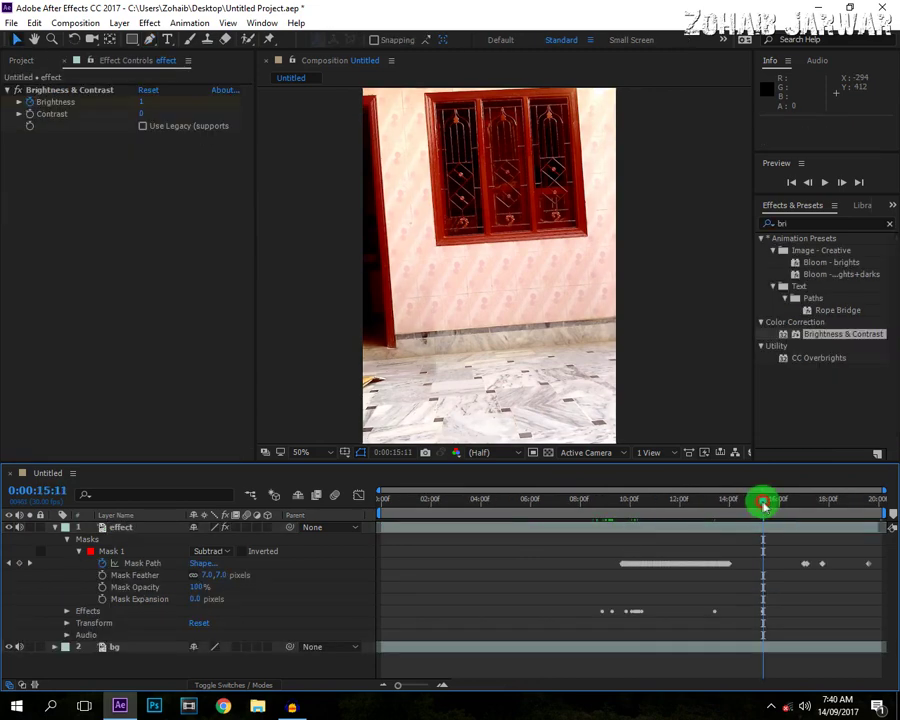
{"action": "left_click_drag", "start_coordinate": [763, 500], "coordinate": [671, 502]}
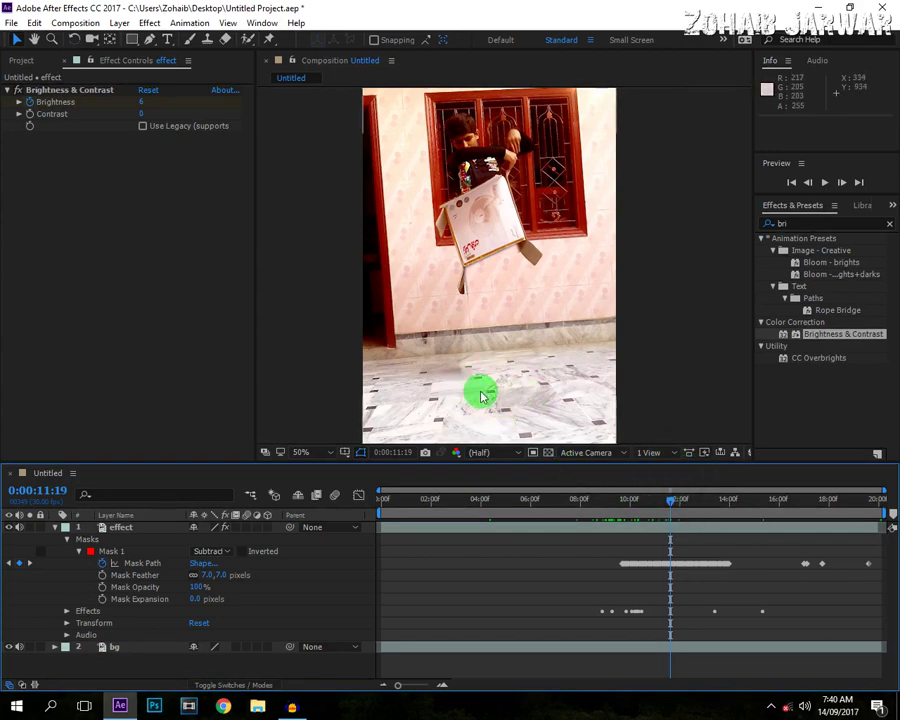
Scrub around 0:00:12 and back to compare the effect layer's brightness with the background
{"action": "left_click_drag", "start_coordinate": [670, 500], "coordinate": [784, 501]}
{"action": "left_click_drag", "start_coordinate": [842, 503], "coordinate": [629, 505]}
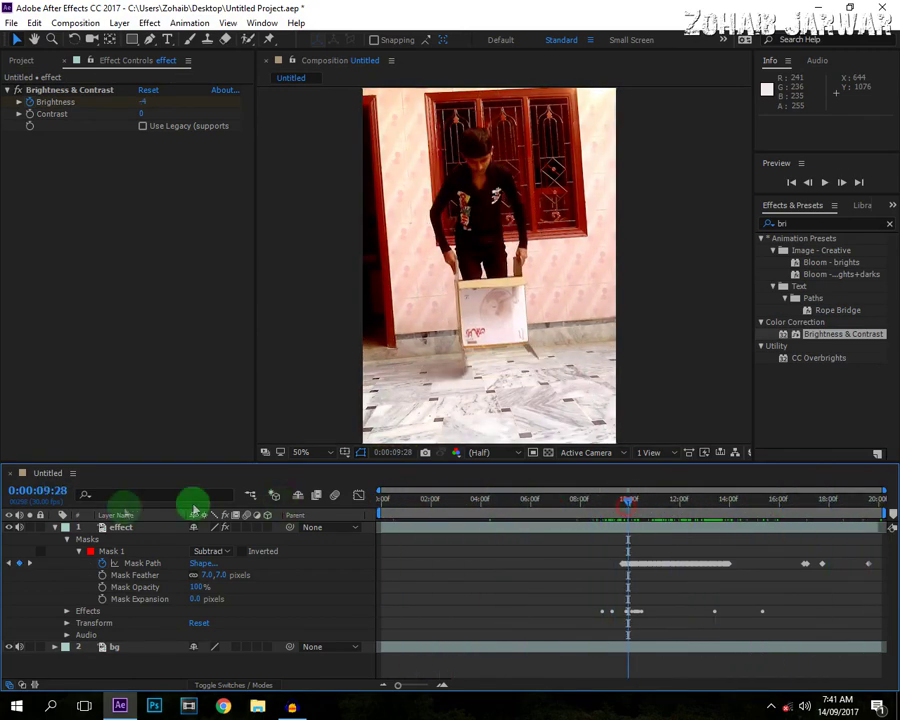
Collapse layer 1 and preview the step-in at 0:00:05:04 and 0:00:11:03
{"action": "left_click", "coordinate": [55, 528]}
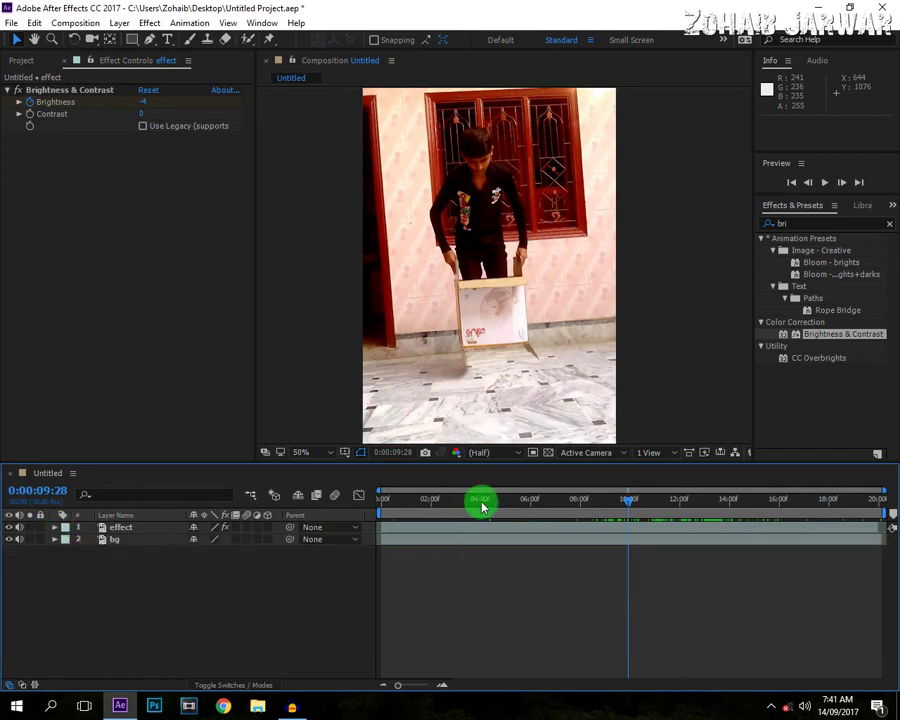
{"action": "left_click_drag", "start_coordinate": [481, 506], "coordinate": [446, 483]}
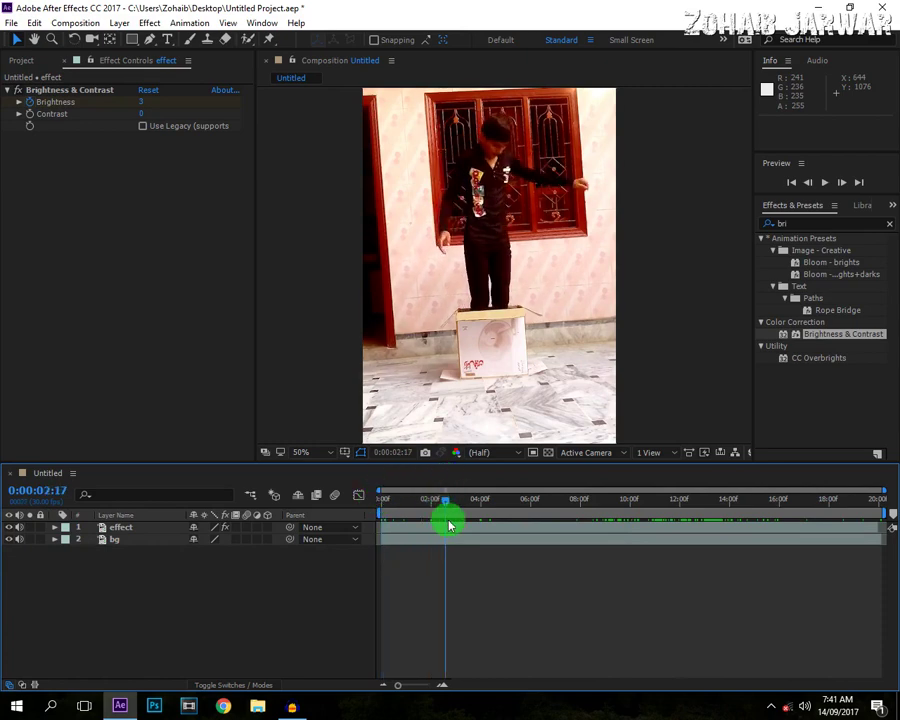
{"action": "left_click", "coordinate": [510, 502]}
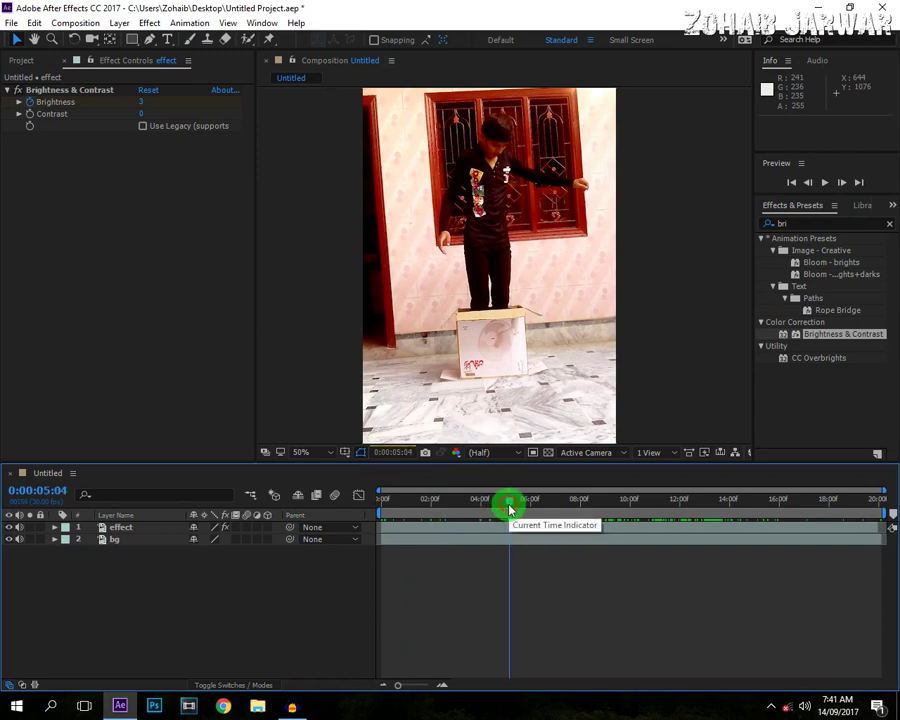
{"action": "left_click", "coordinate": [604, 502]}
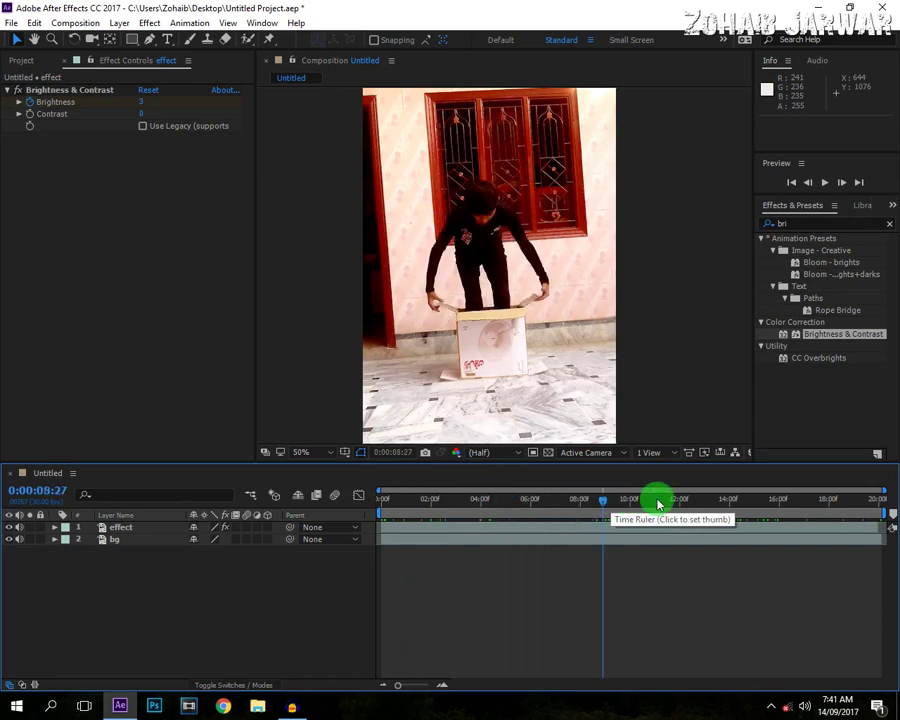